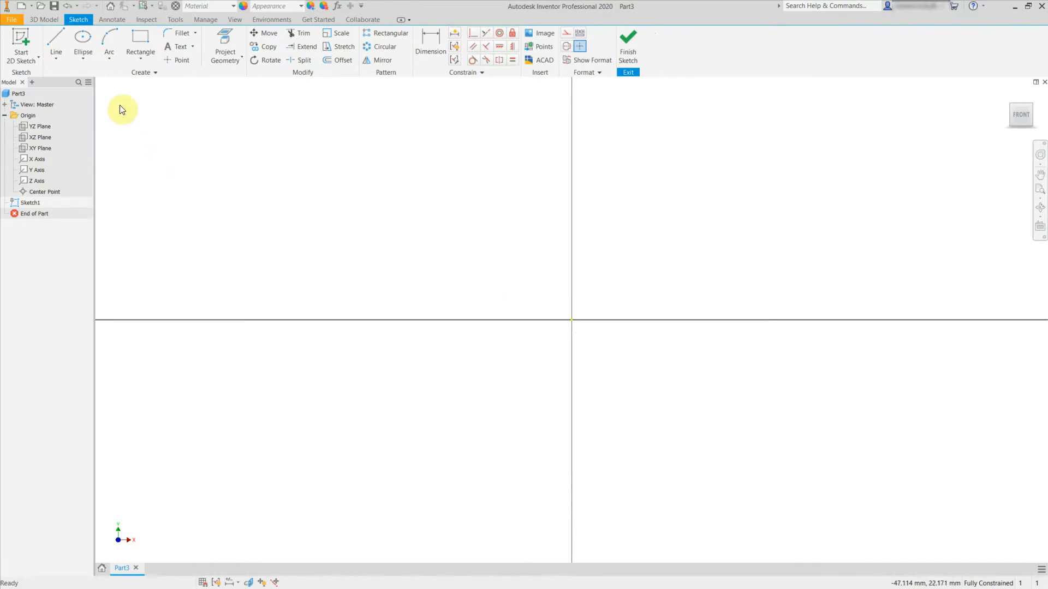
# Sketch an ellipse centred on the origin with its long axis vertical and a vertical semi-axis of about 19 mm.
pyautogui.click(80, 61)
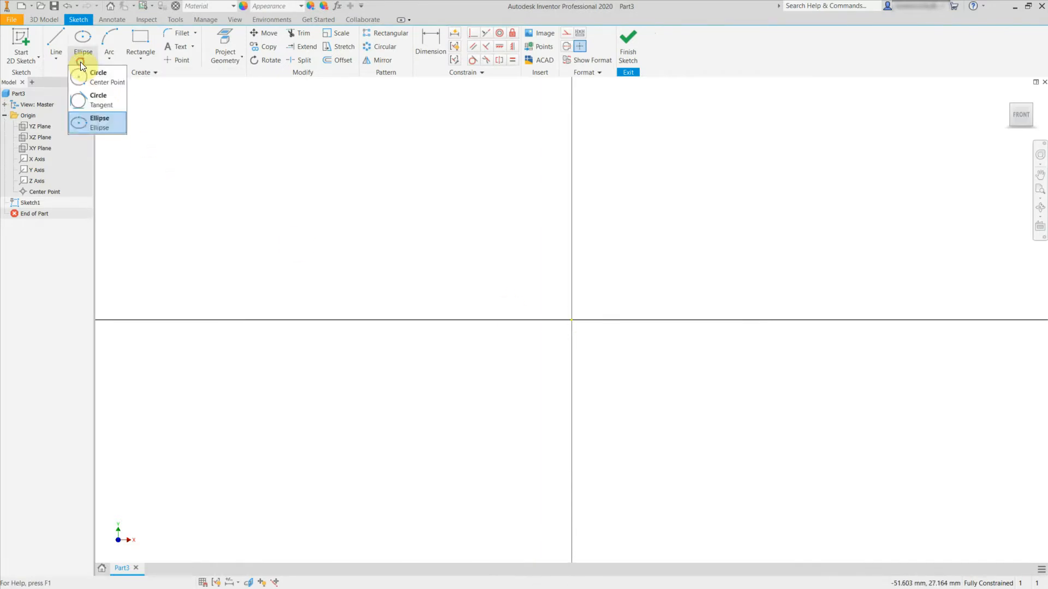
pyautogui.click(90, 125)
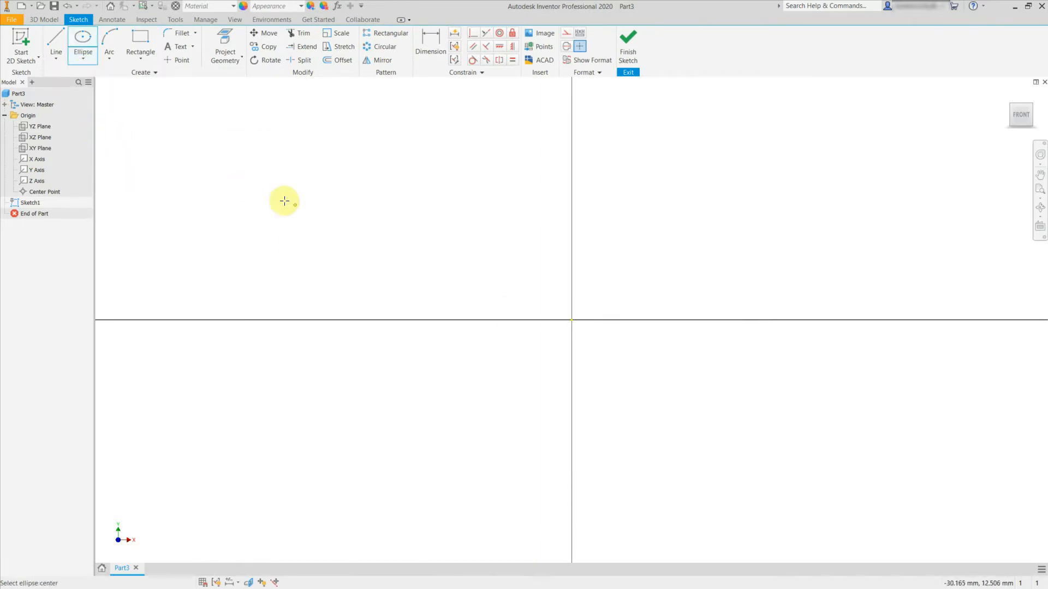
pyautogui.click(572, 321)
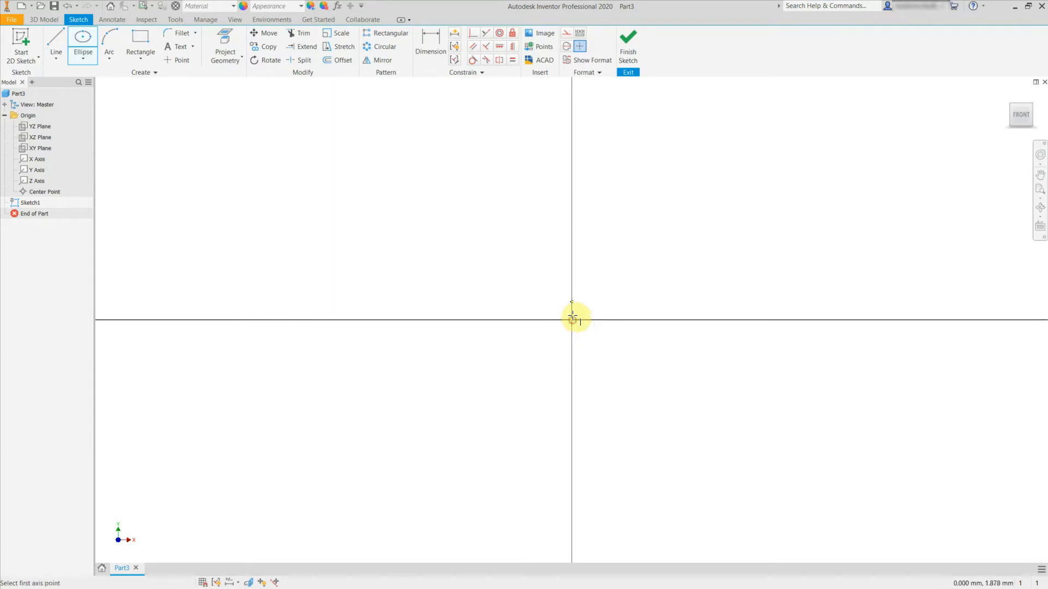
pyautogui.click(572, 141)
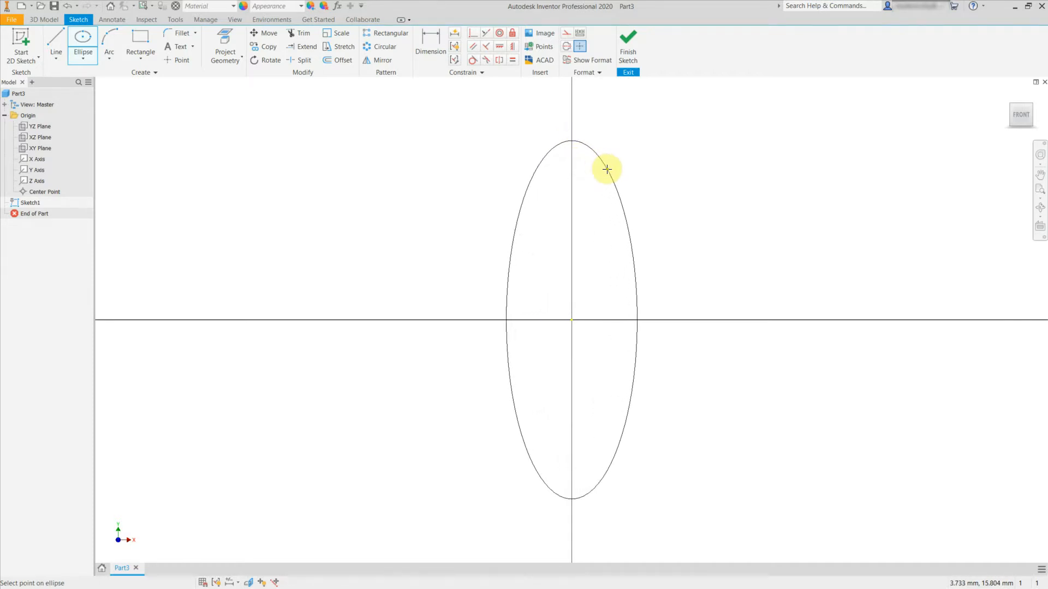
pyautogui.click(622, 193)
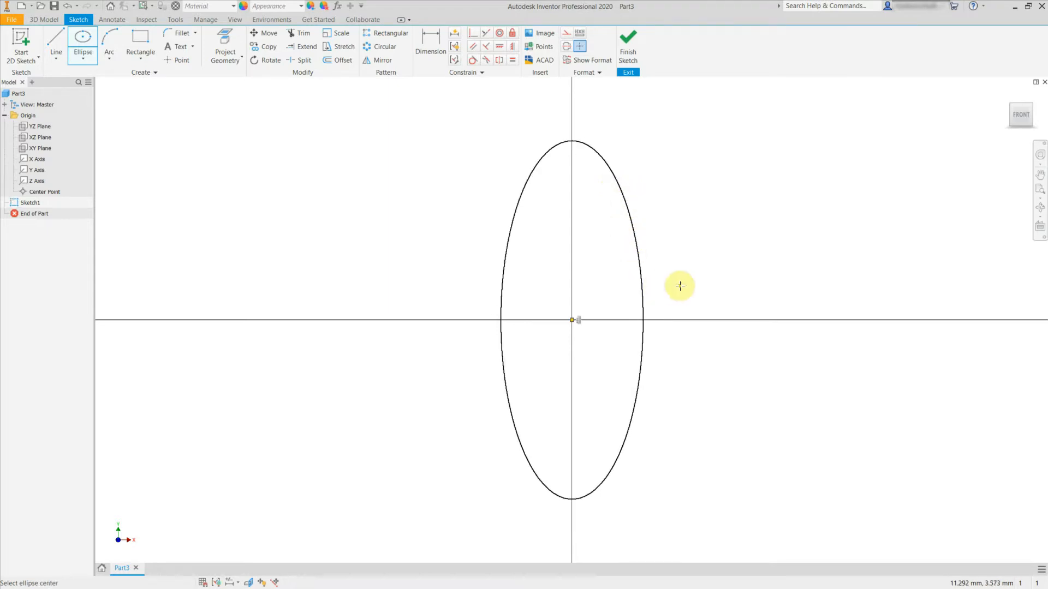
# Dimension the ellipse's vertical semi-axis to 100 mm.
pyautogui.click(424, 34)
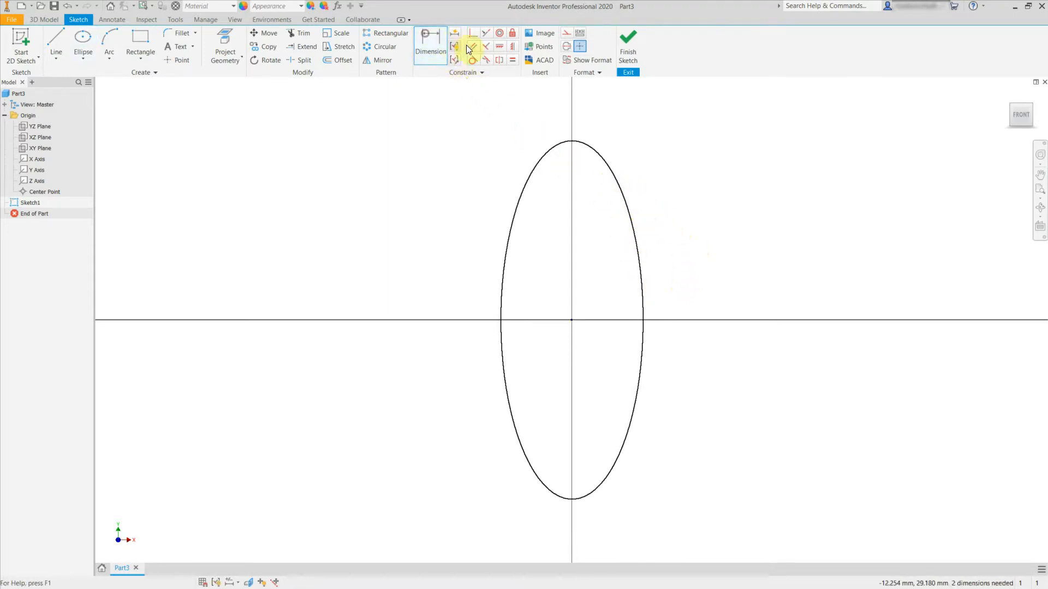
pyautogui.click(632, 220)
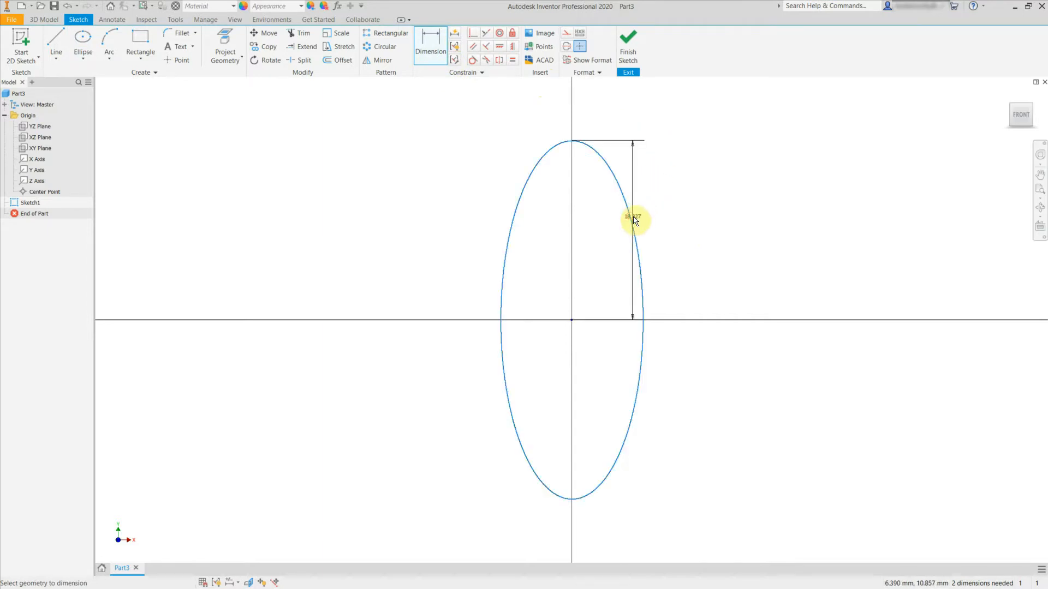
pyautogui.click(712, 231)
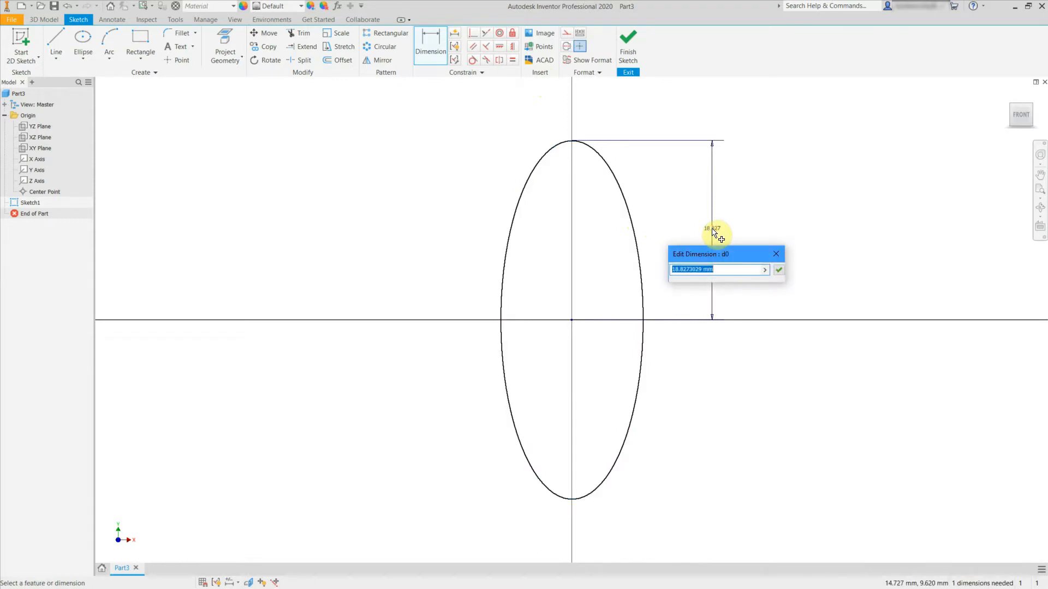
pyautogui.write('100')
pyautogui.press('Return')
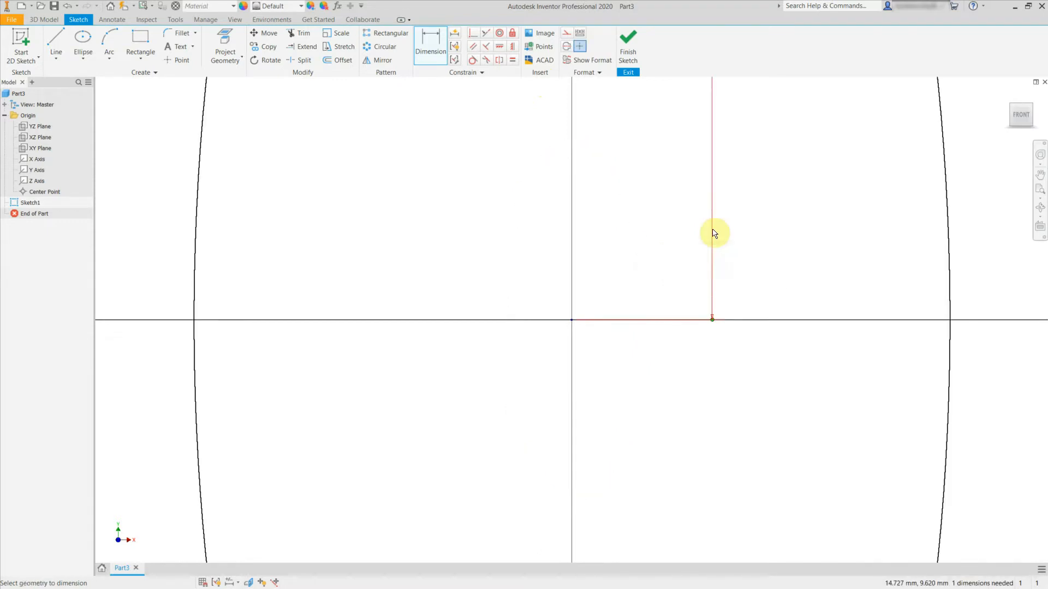
# Dimension the ellipse's horizontal semi-axis to 40 mm.
pyautogui.scroll(-3, 668, 245)
pyautogui.moveTo(682, 229); pyautogui.dragTo(604, 337, button='middle')
pyautogui.click(599, 341)
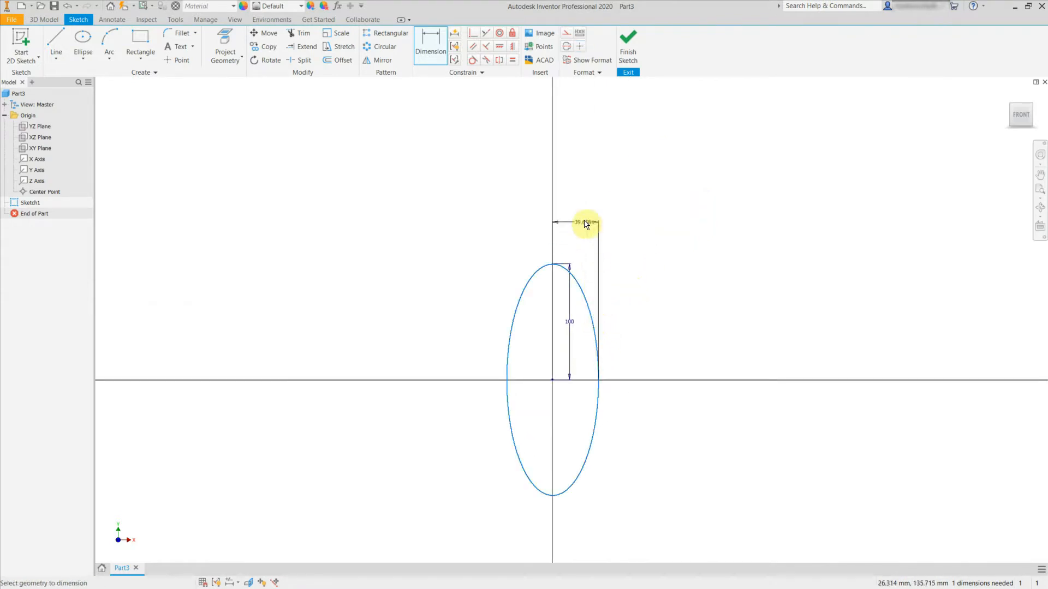
pyautogui.click(576, 217)
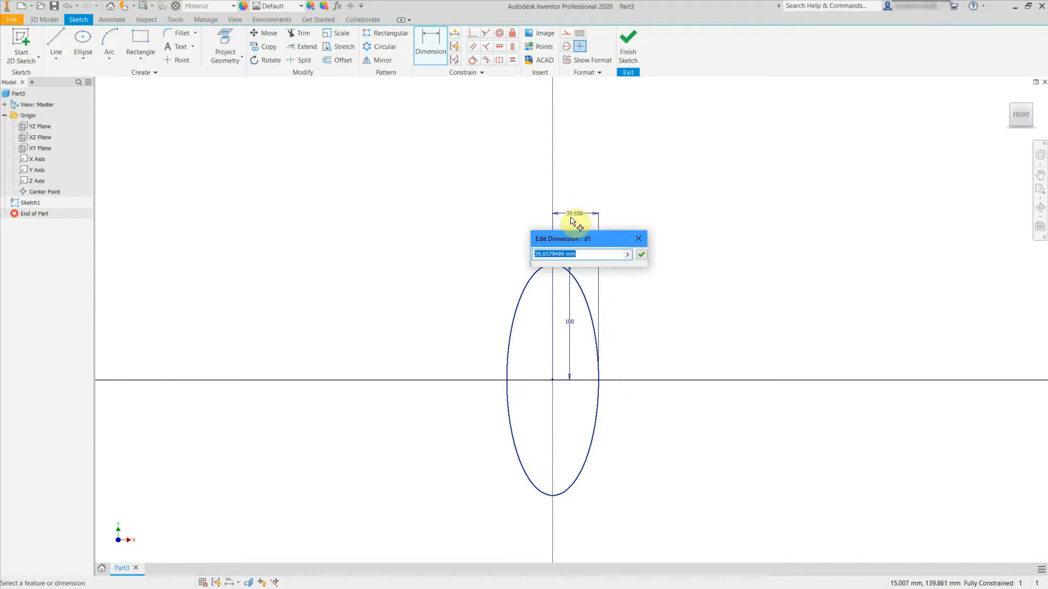
pyautogui.write('40')
pyautogui.press('Return')
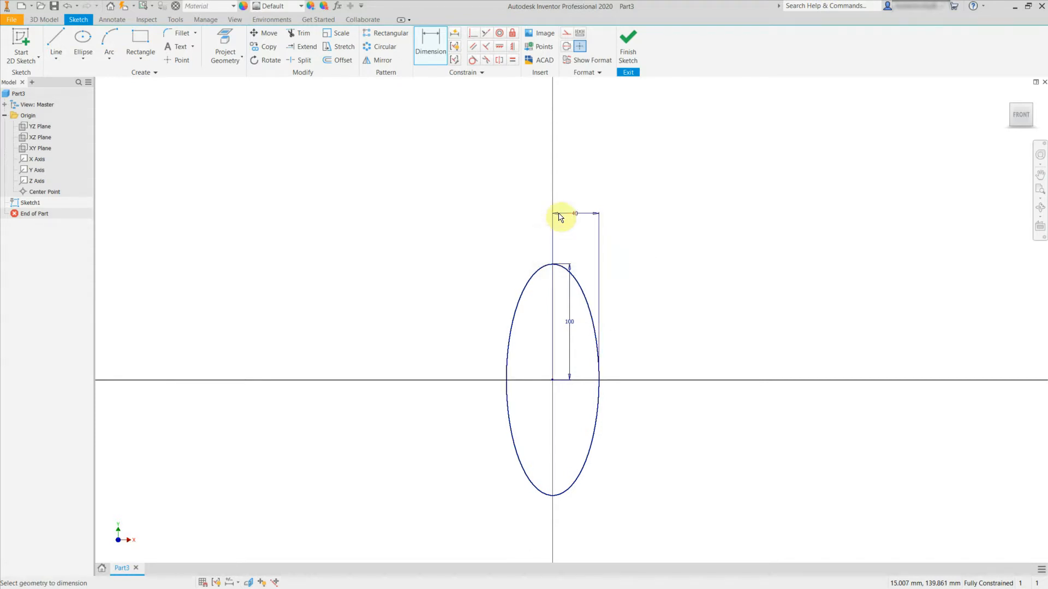
pyautogui.press('Escape')
# Draw a vertical line through the ellipse's centre from its topmost point to its lowest point.
pyautogui.click(56, 41)
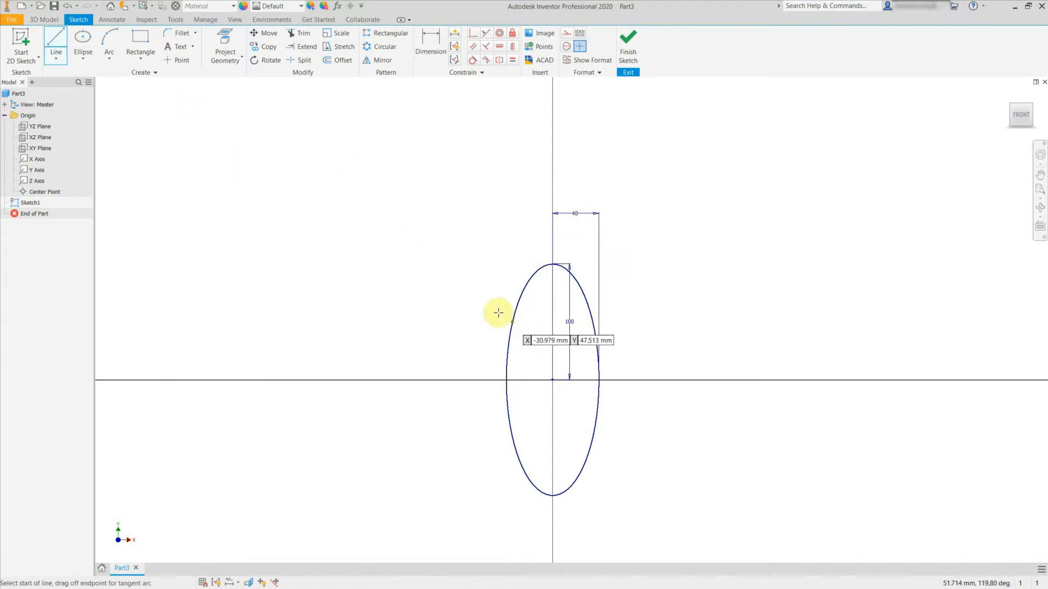
pyautogui.moveTo(493, 311); pyautogui.dragTo(400, 257, button='middle')
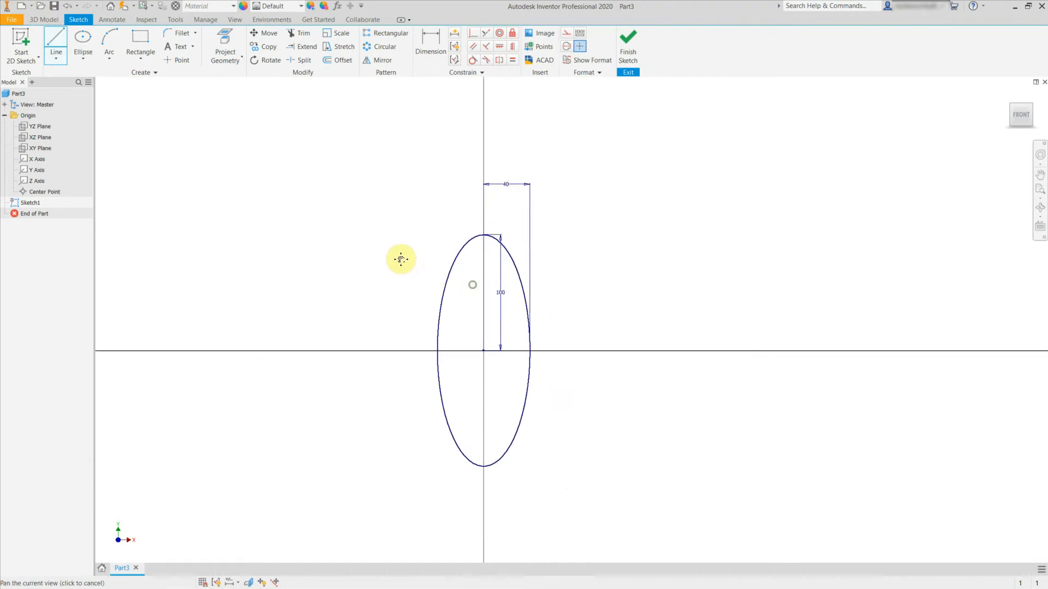
pyautogui.click(481, 239)
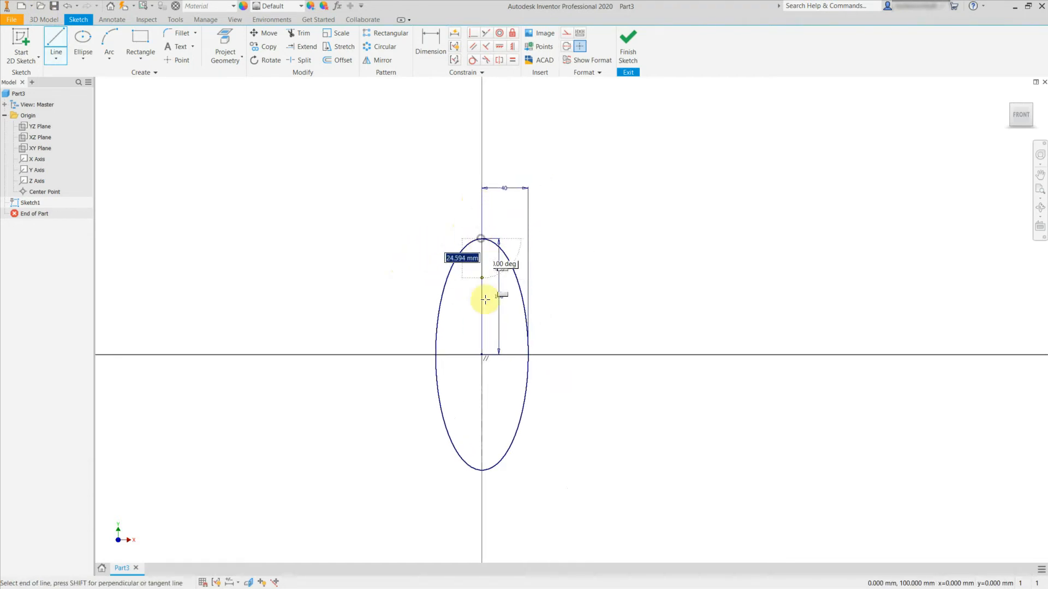
pyautogui.click(481, 470)
pyautogui.press('Escape')
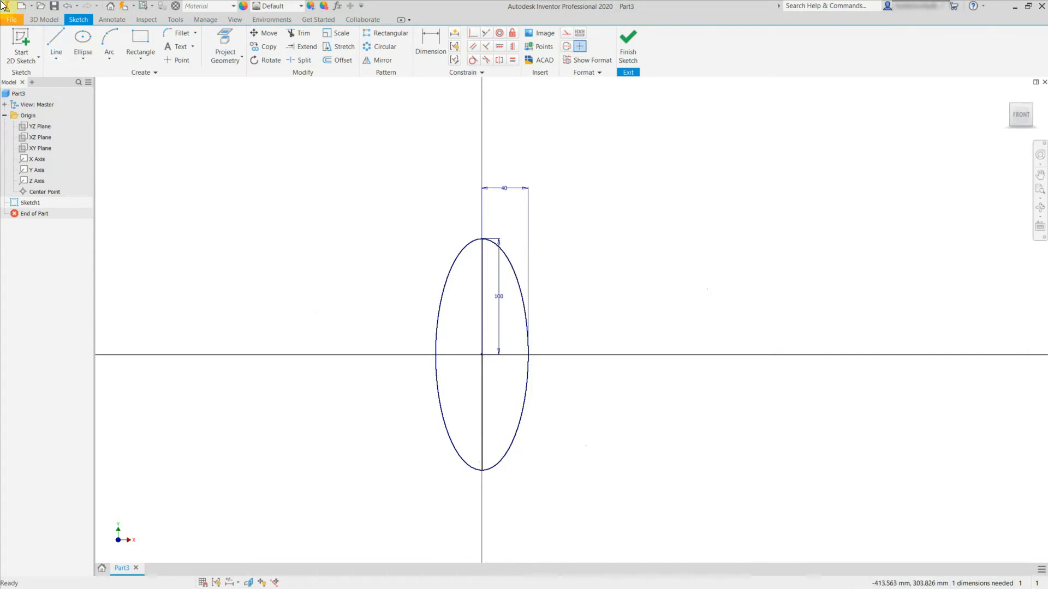
# Draw a horizontal line along the X axis through the ellipse's centre, starting about 67 mm left of the origin and extending past both sides.
pyautogui.click(60, 38)
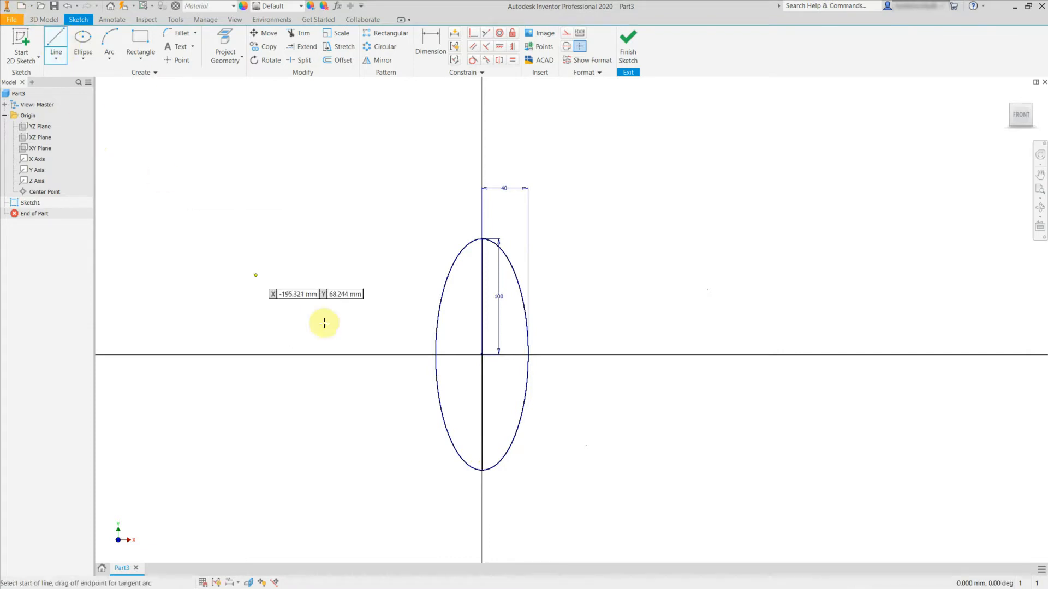
pyautogui.click(403, 355)
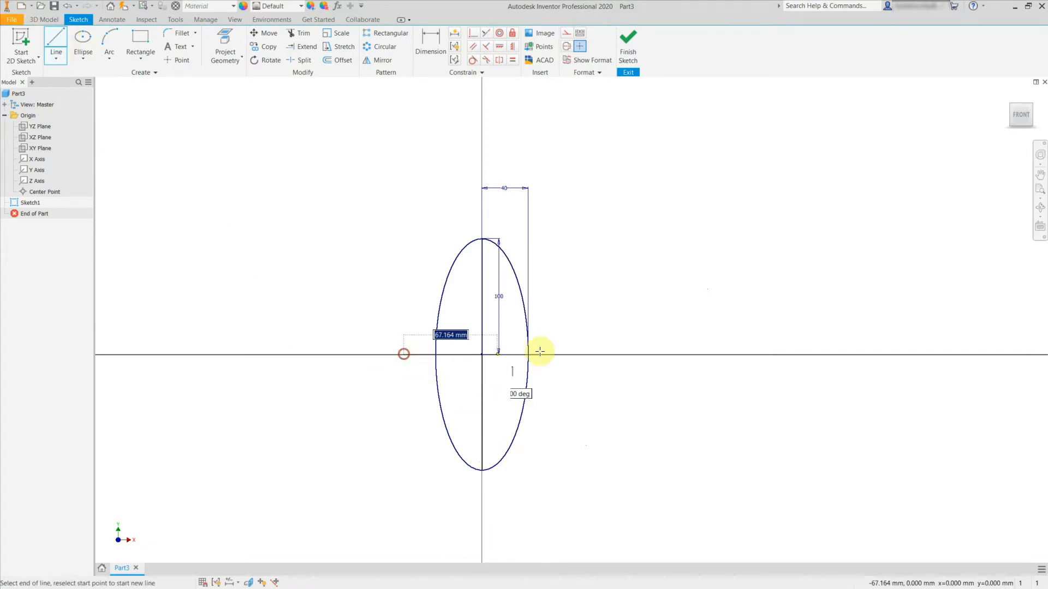
pyautogui.click(574, 355)
pyautogui.press('Escape')
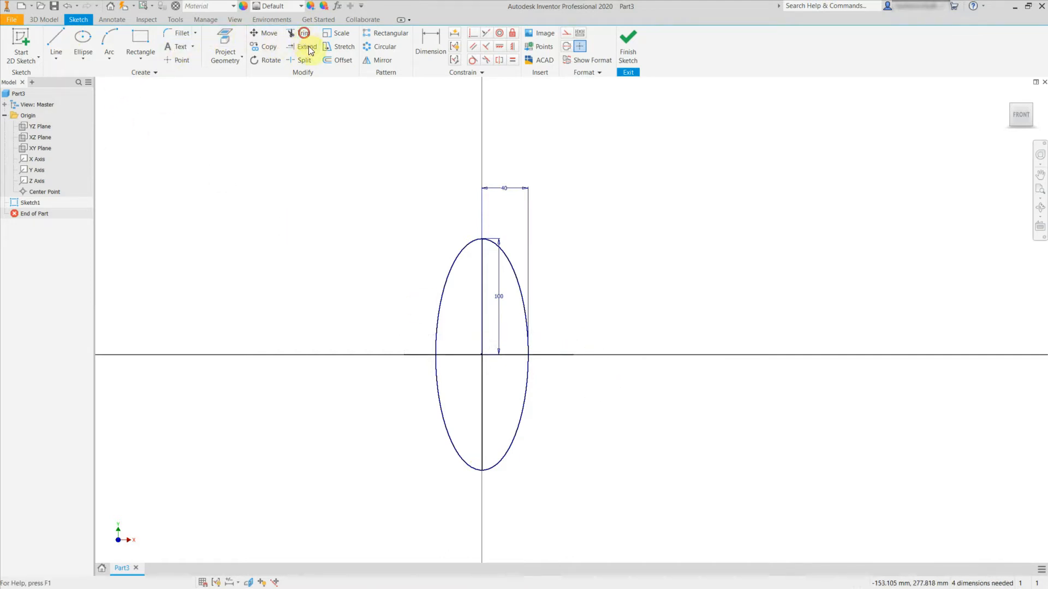
# Trim the ellipse and both centre lines so that only the closed upper-right quarter remains.
pyautogui.click(304, 33)
pyautogui.click(448, 277)
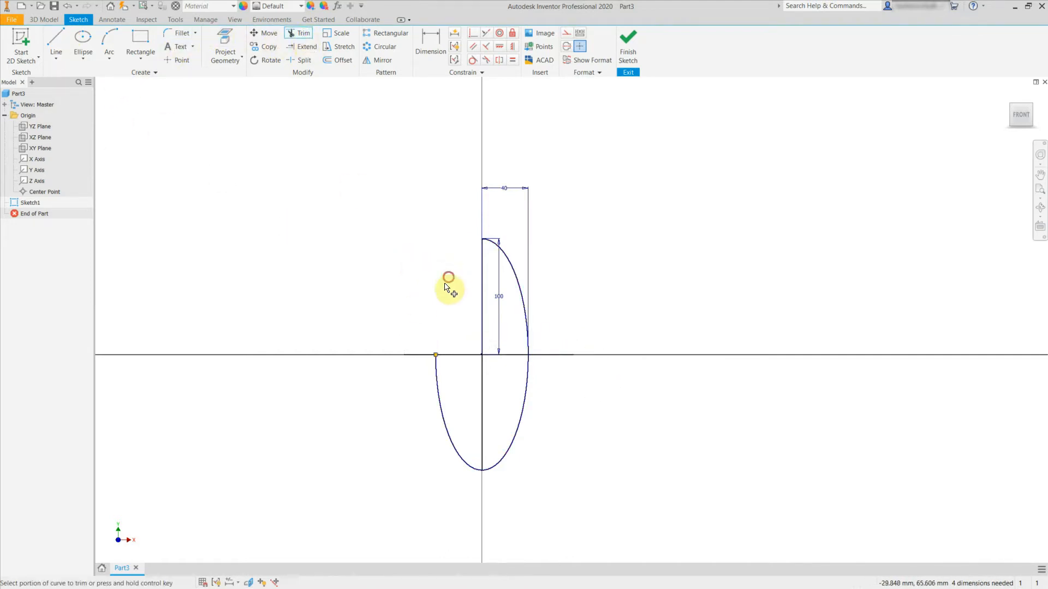
pyautogui.click(443, 407)
pyautogui.click(520, 420)
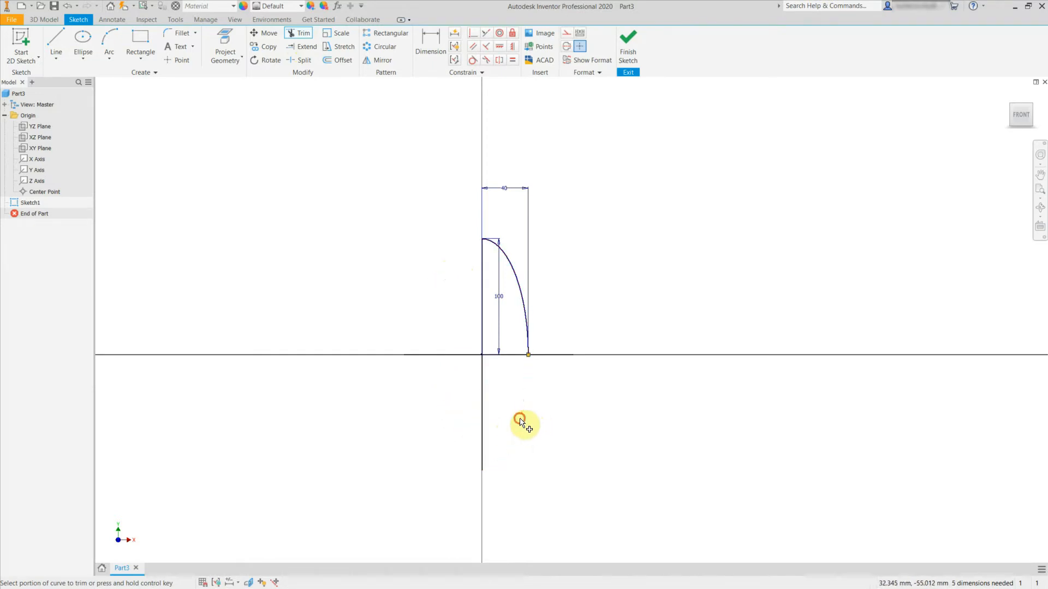
pyautogui.click(564, 355)
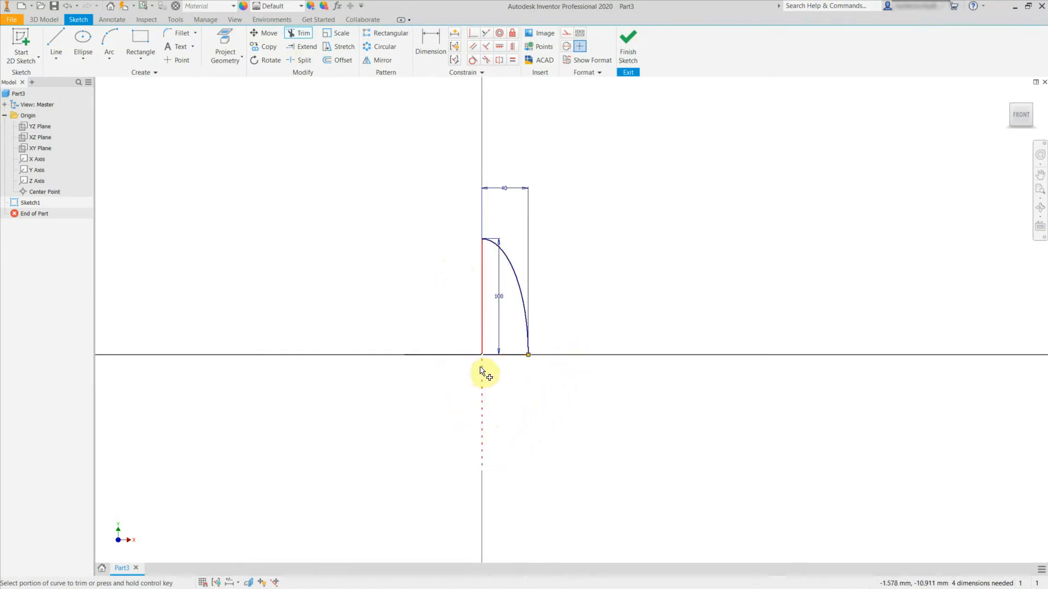
pyautogui.click(481, 367)
pyautogui.click(459, 354)
# Draw a 40 mm vertical line down from the origin, followed by a horizontal line about 72 mm to the right.
pyautogui.scroll(-5, 494, 364)
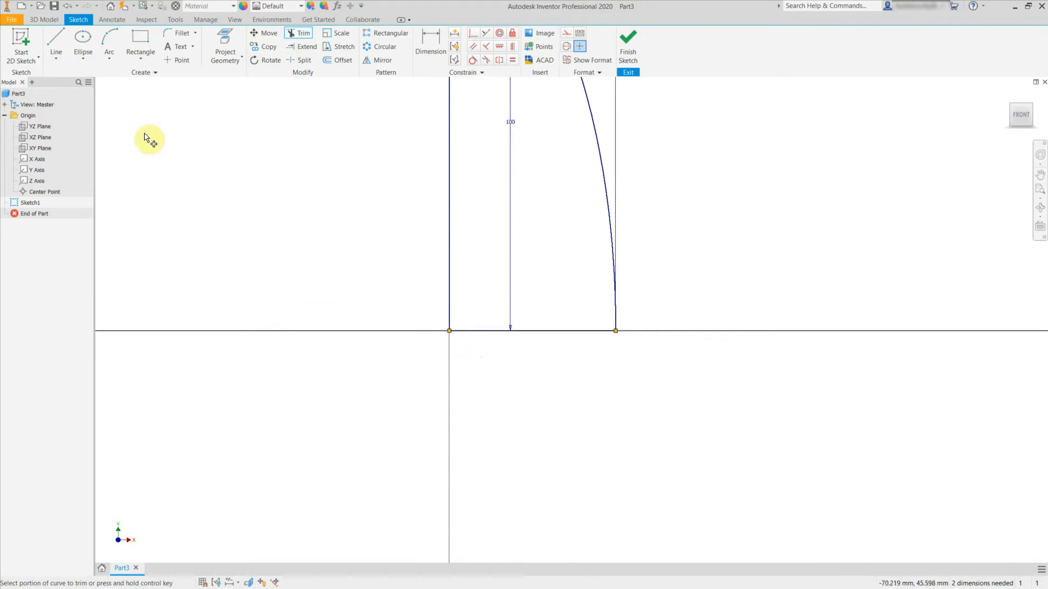
pyautogui.click(65, 46)
pyautogui.click(51, 38)
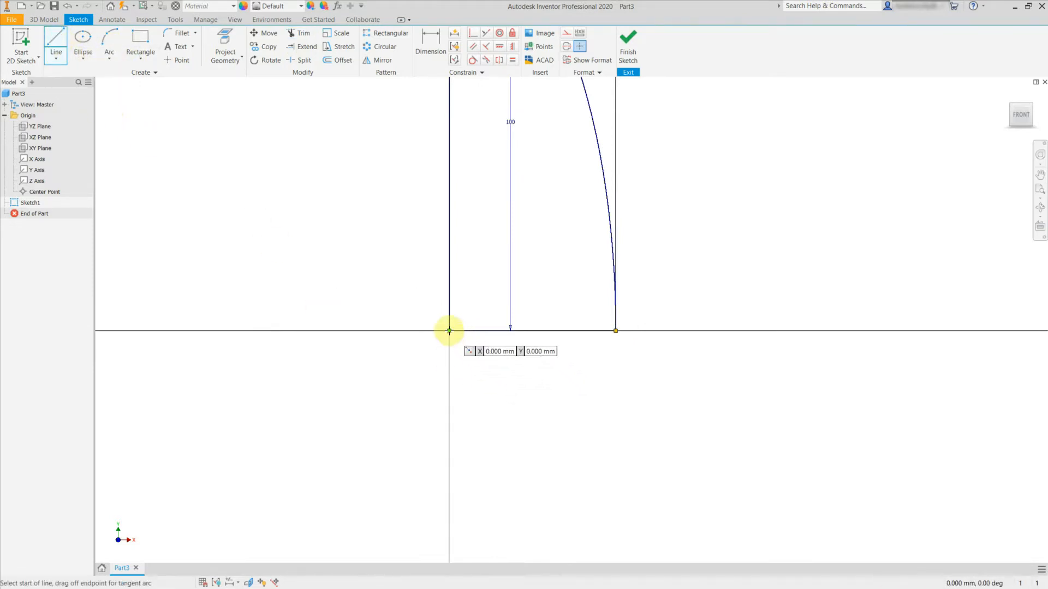
pyautogui.click(449, 330)
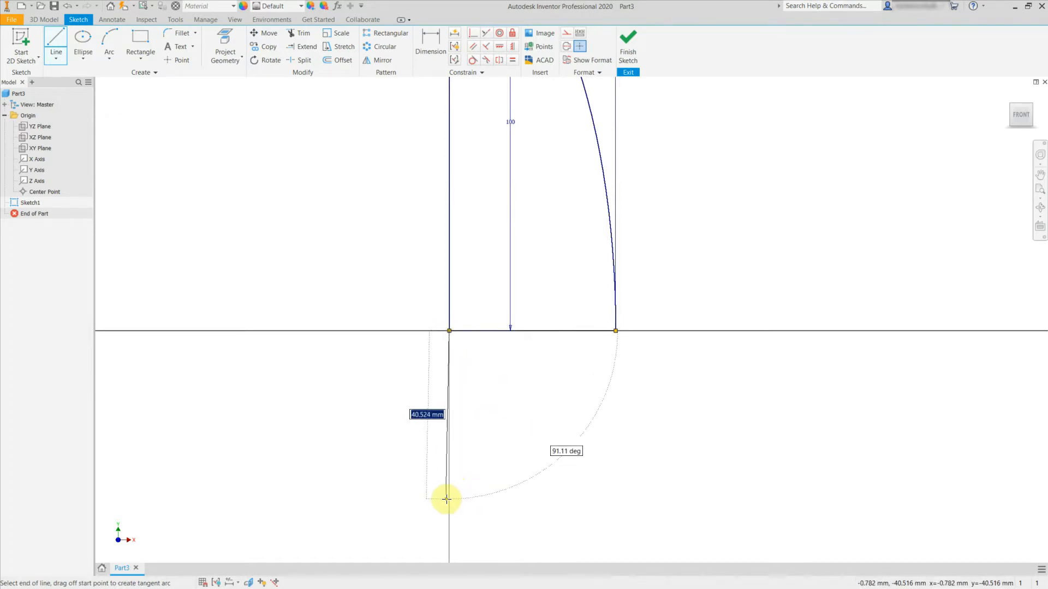
pyautogui.write('4')
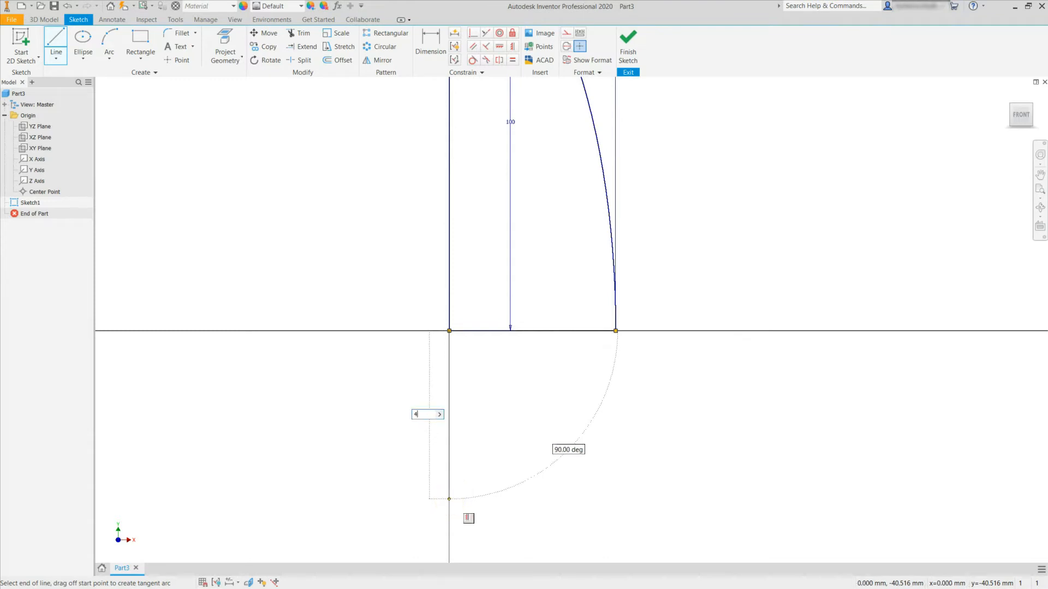
pyautogui.write('0')
pyautogui.press('Return')
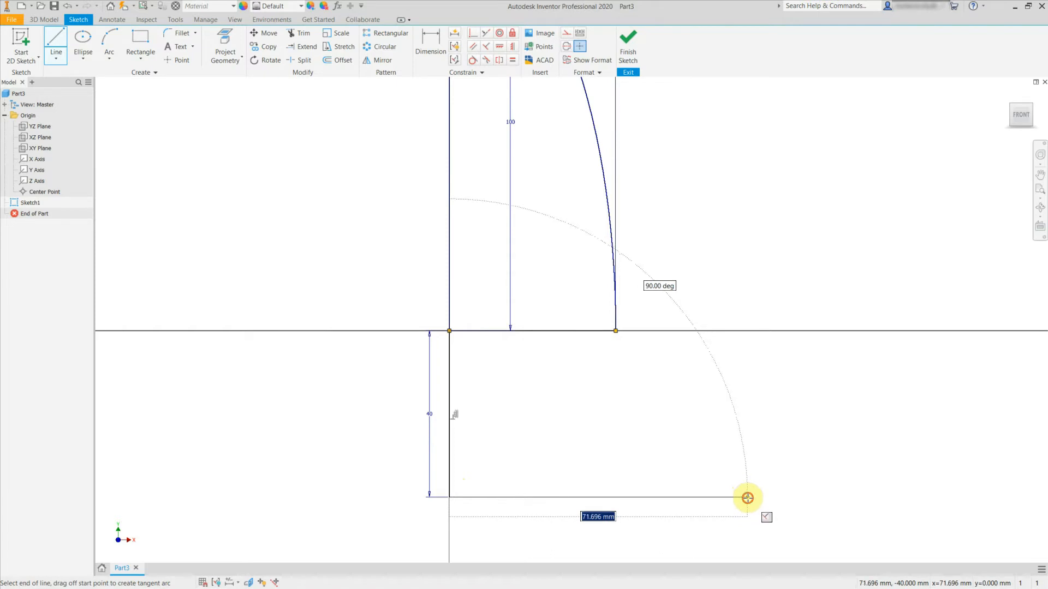
pyautogui.doubleClick(748, 496)
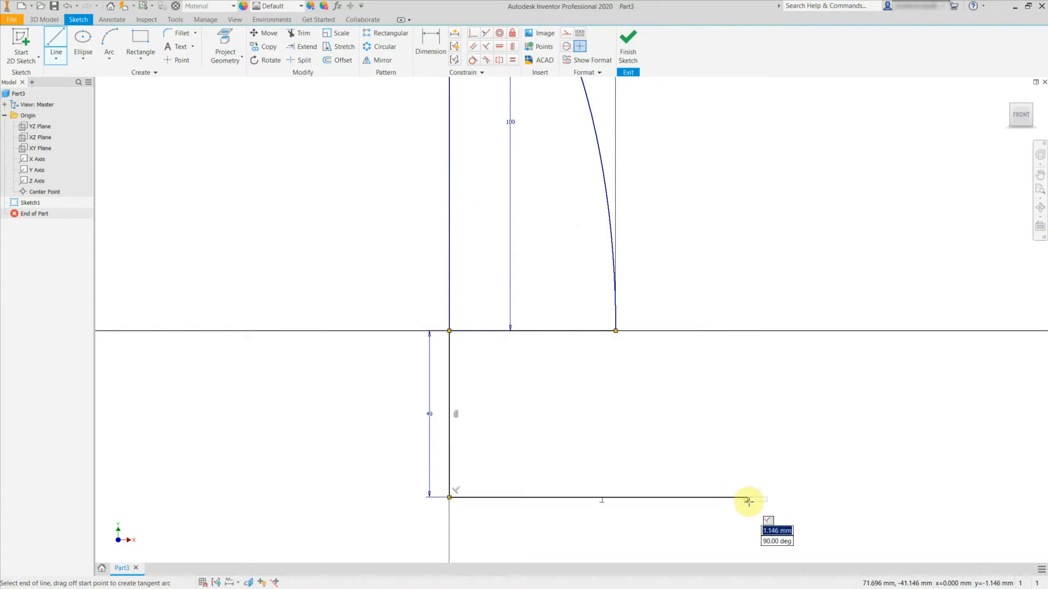
# Draw a vertical line about 47 mm long down from the quarter ellipse's lower right end, crossing the lower horizontal line.
pyautogui.click(56, 42)
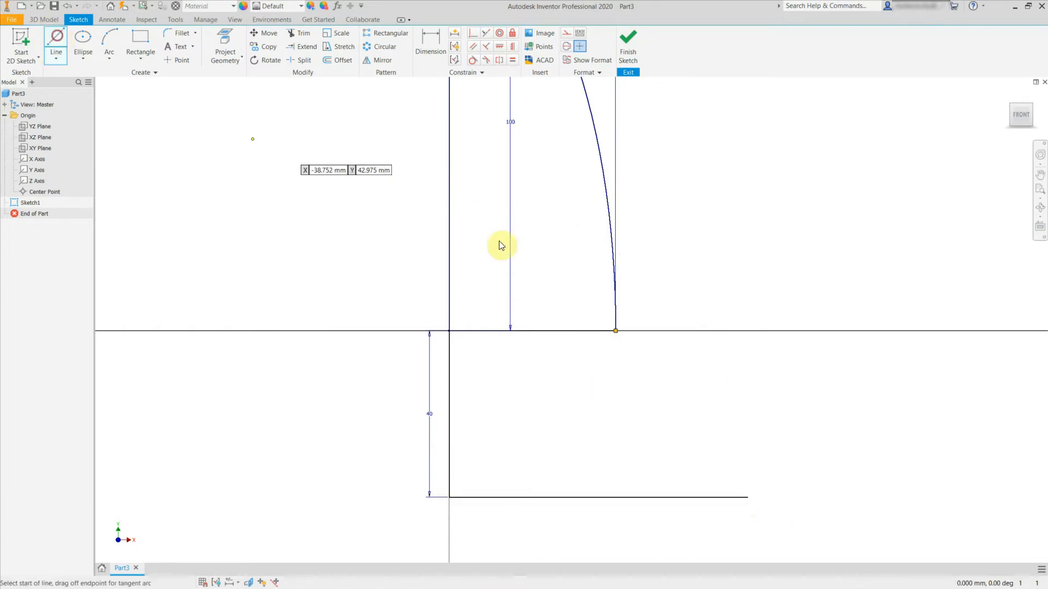
pyautogui.click(615, 331)
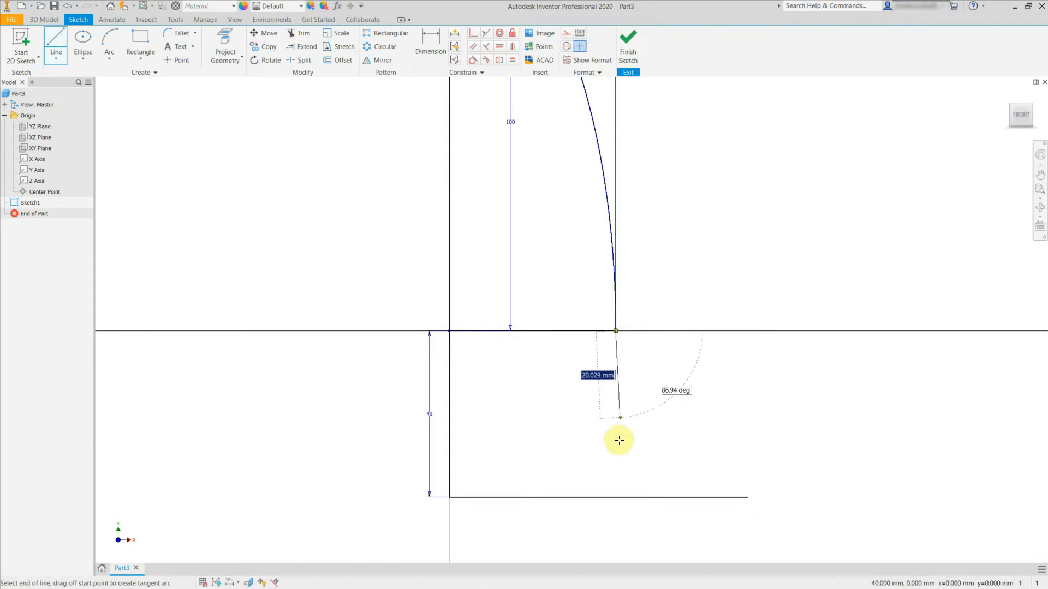
pyautogui.doubleClick(613, 527)
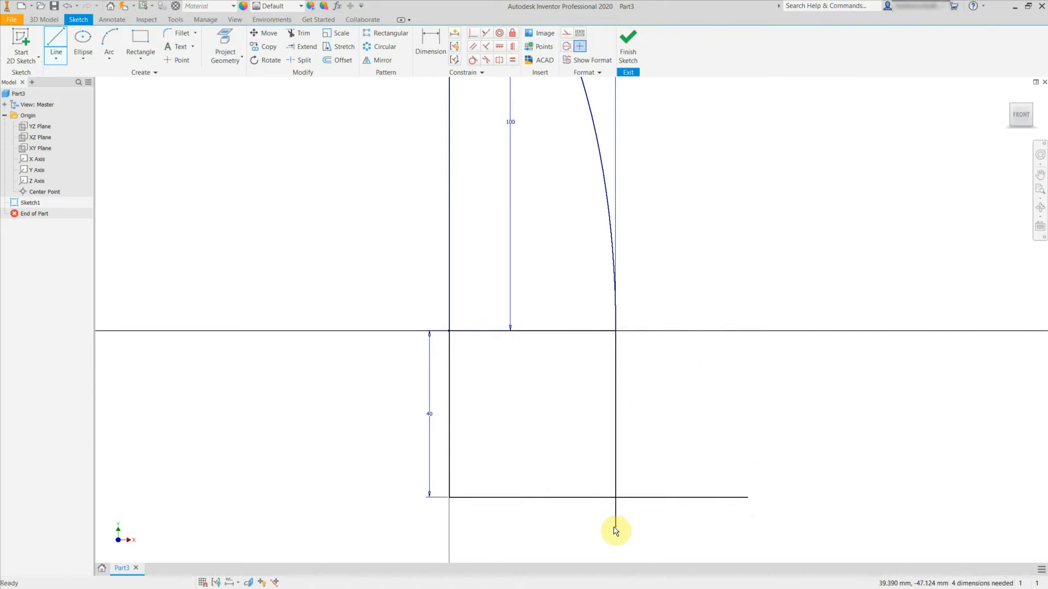
# Trim both line overhangs at the lower right corner of the rectangle below the quarter ellipse and finish the sketch.
pyautogui.click(301, 35)
pyautogui.click(680, 498)
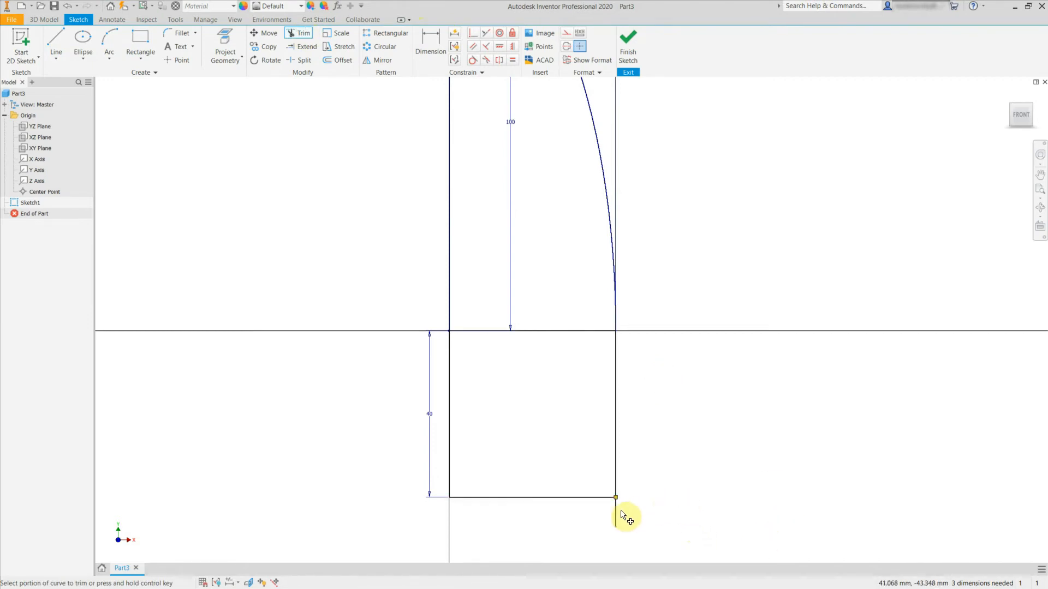
pyautogui.scroll(4, 617, 516)
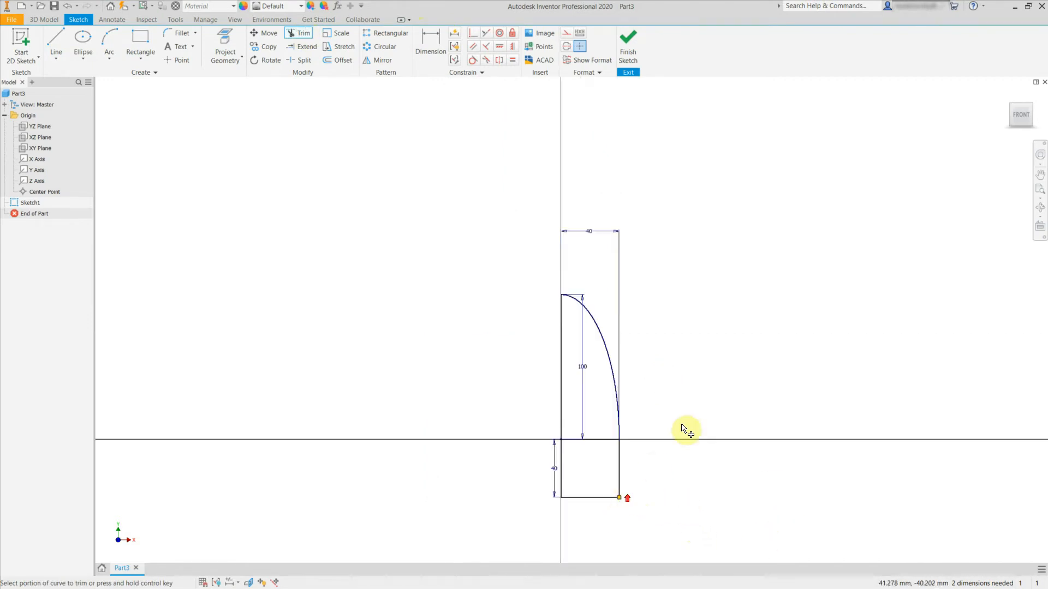
pyautogui.click(627, 38)
pyautogui.scroll(-6, 502, 335)
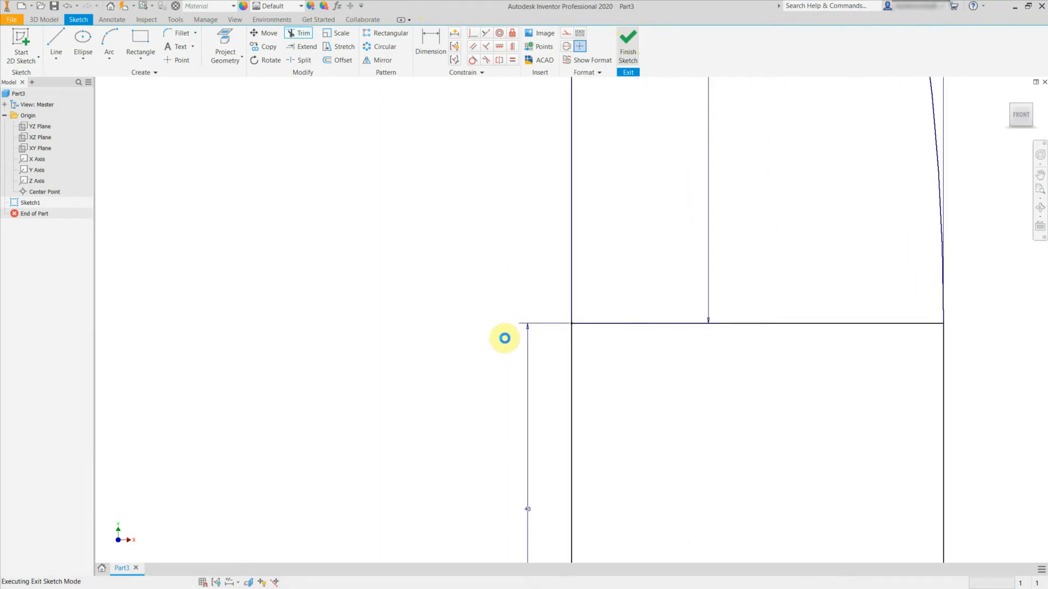
pyautogui.scroll(2, 506, 335)
pyautogui.scroll(2, 579, 335)
pyautogui.keyDown('shift'); pyautogui.moveTo(542, 279); pyautogui.dragTo(516, 294, button='middle'); pyautogui.keyUp('shift')
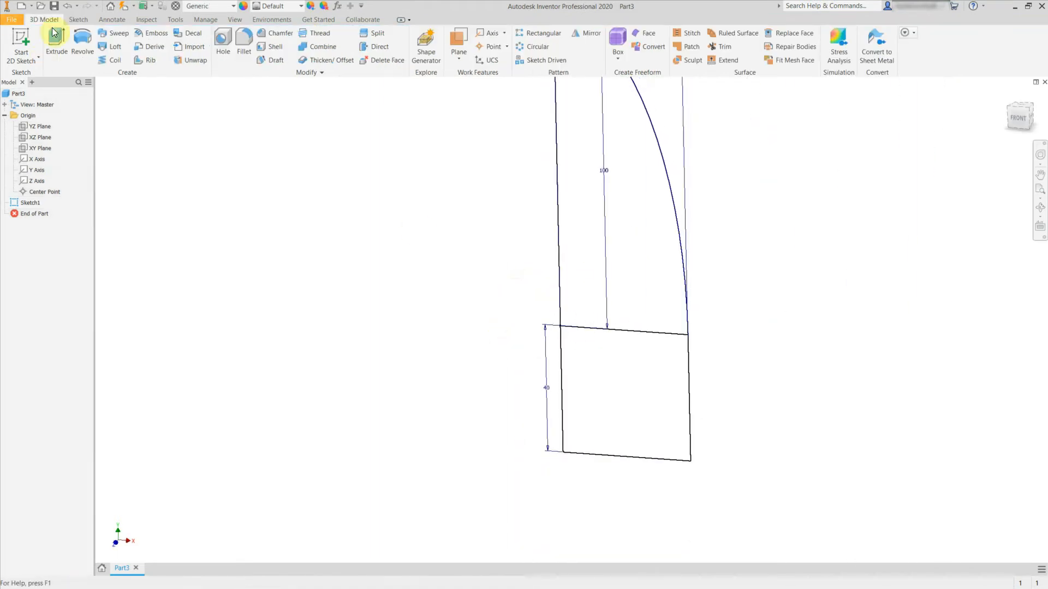
# Revolve the quarter-ellipse and rectangle profiles a full 360 degrees about the vertical straight edge of the quarter ellipse.
pyautogui.click(82, 43)
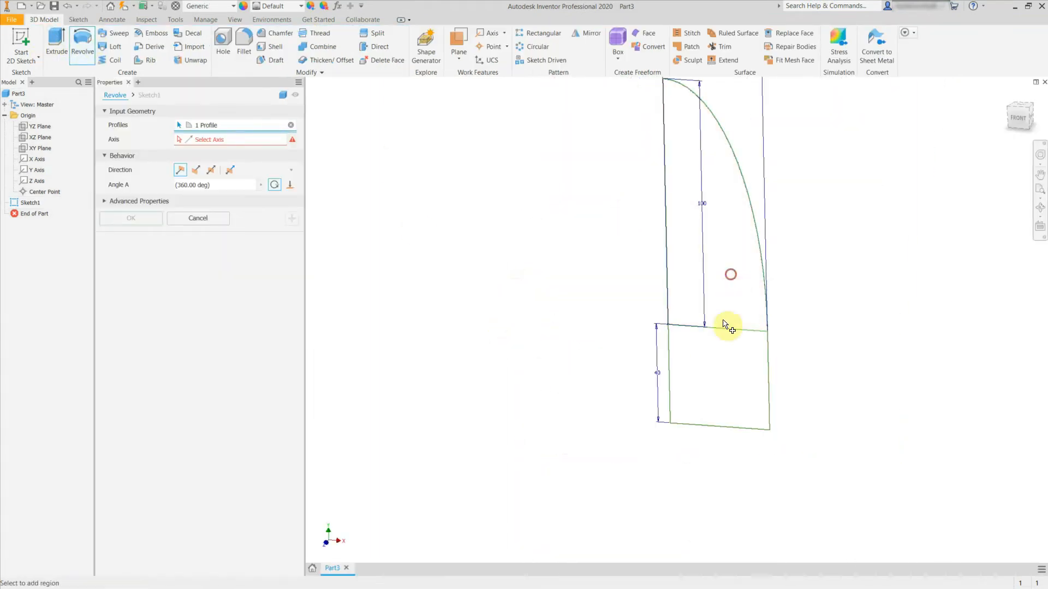
pyautogui.click(702, 368)
pyautogui.click(690, 263)
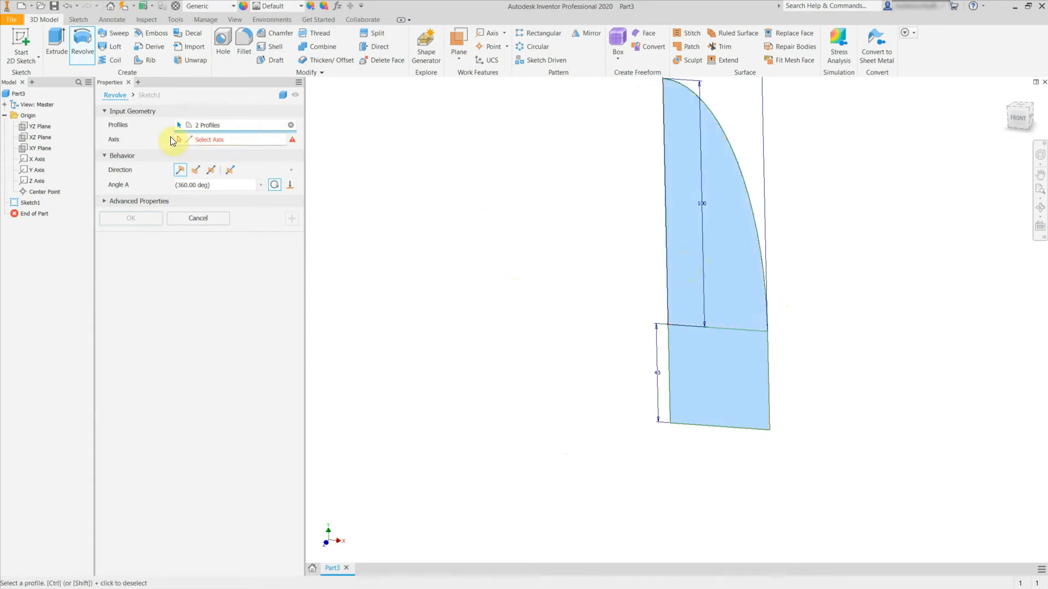
pyautogui.click(204, 140)
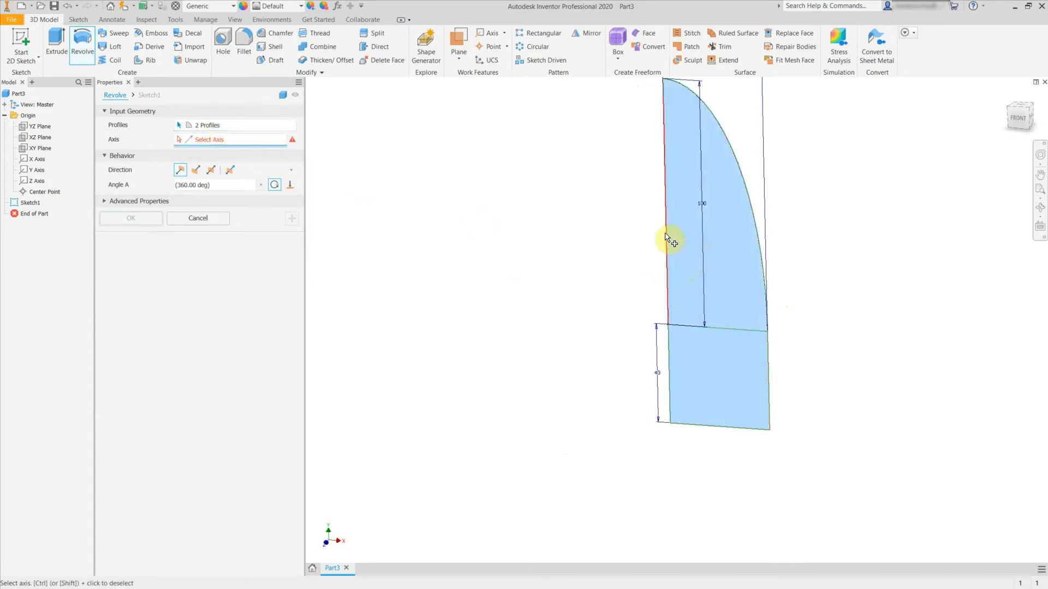
pyautogui.click(665, 235)
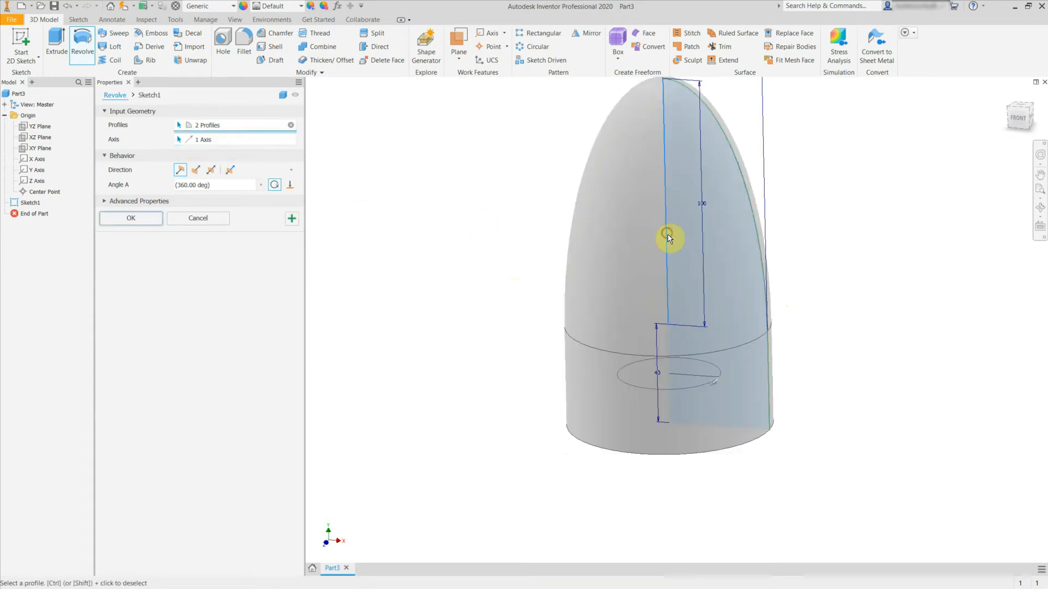
pyautogui.click(132, 219)
# Create a work plane offset 120 mm upward from the XZ plane, above the revolved body.
pyautogui.moveTo(352, 233); pyautogui.dragTo(358, 325, button='middle')
pyautogui.scroll(1, 357, 258)
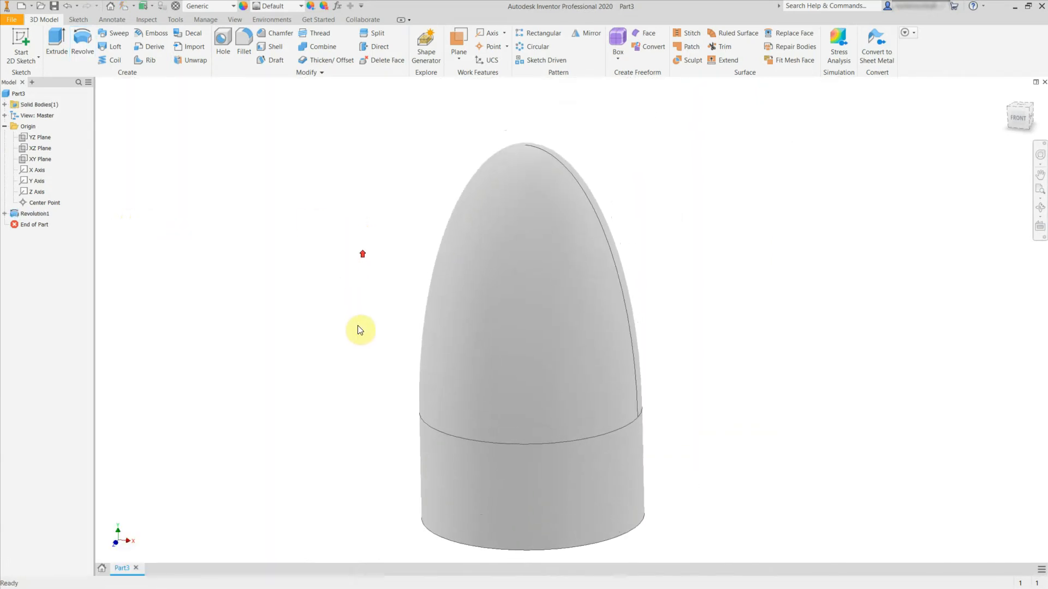
pyautogui.scroll(3, 358, 326)
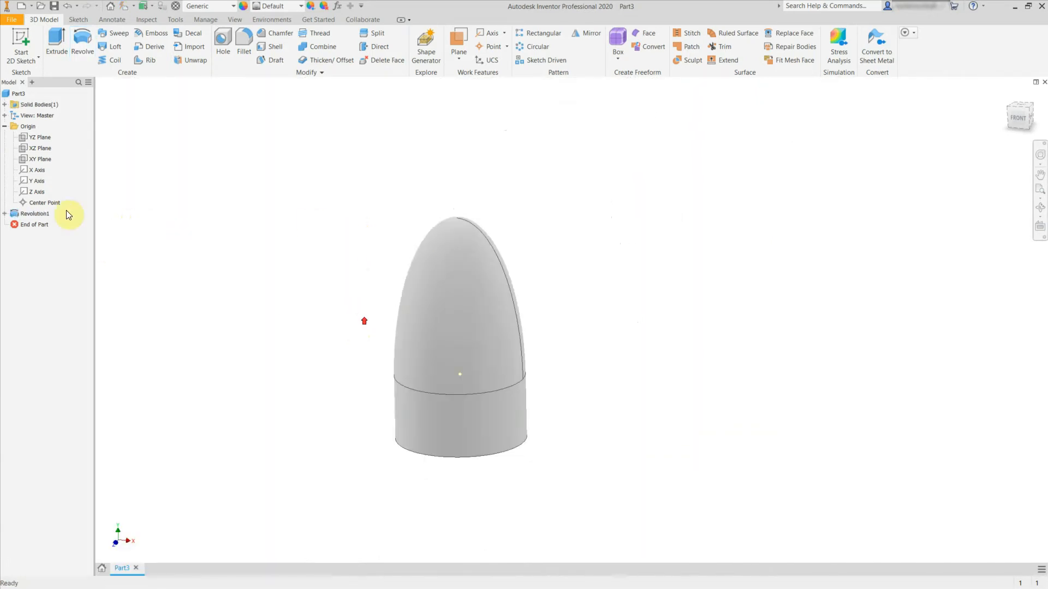
pyautogui.click(40, 153)
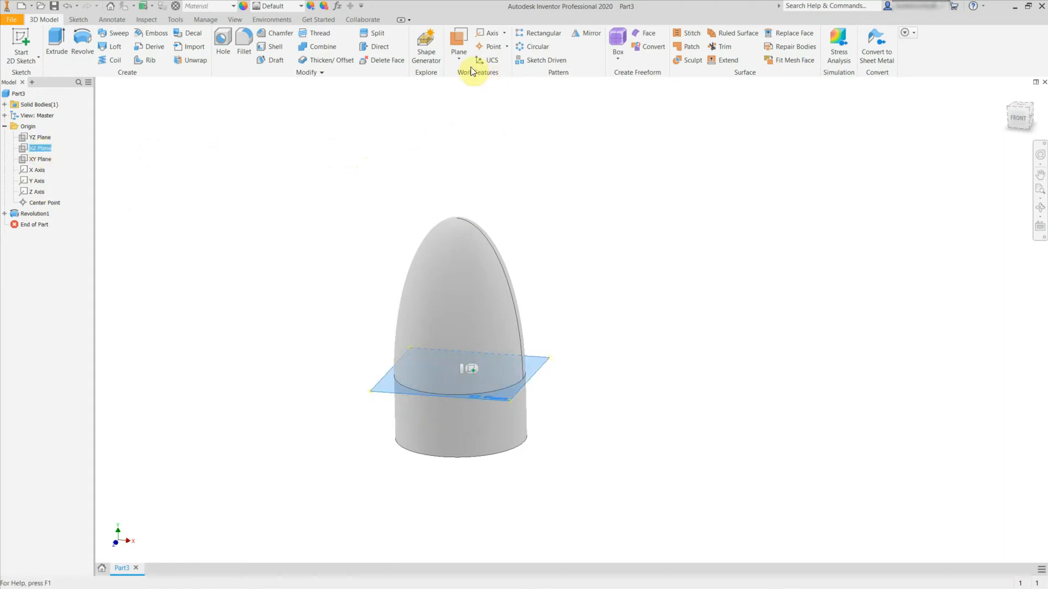
pyautogui.click(457, 59)
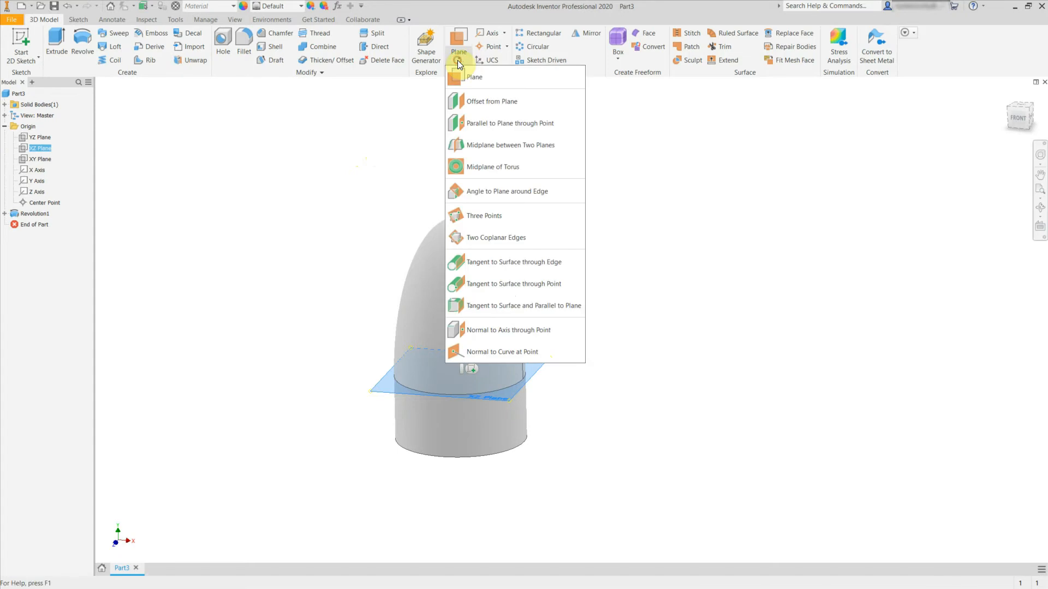
pyautogui.click(466, 106)
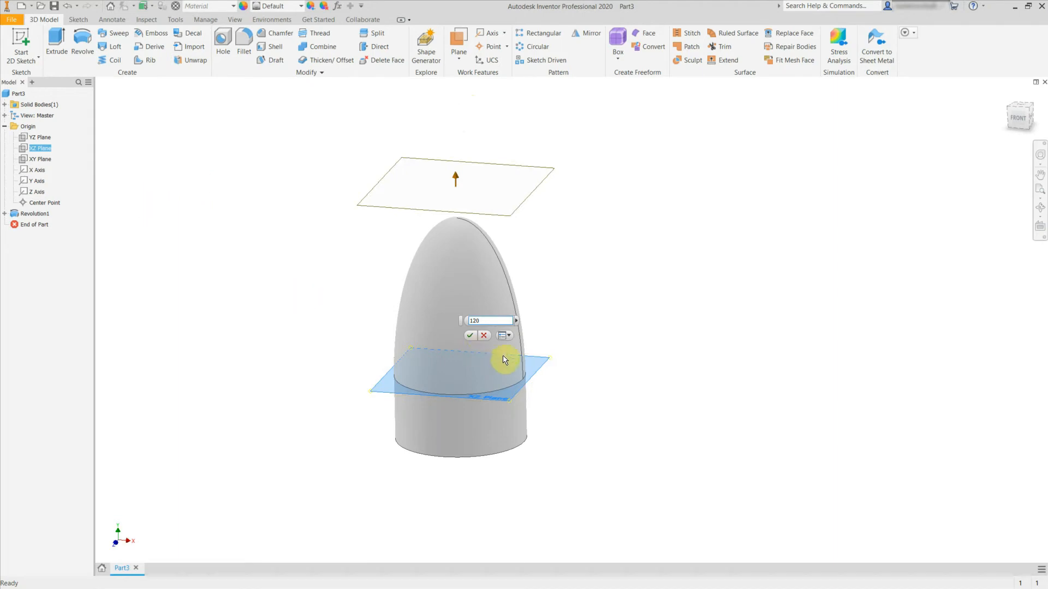
pyautogui.click(469, 335)
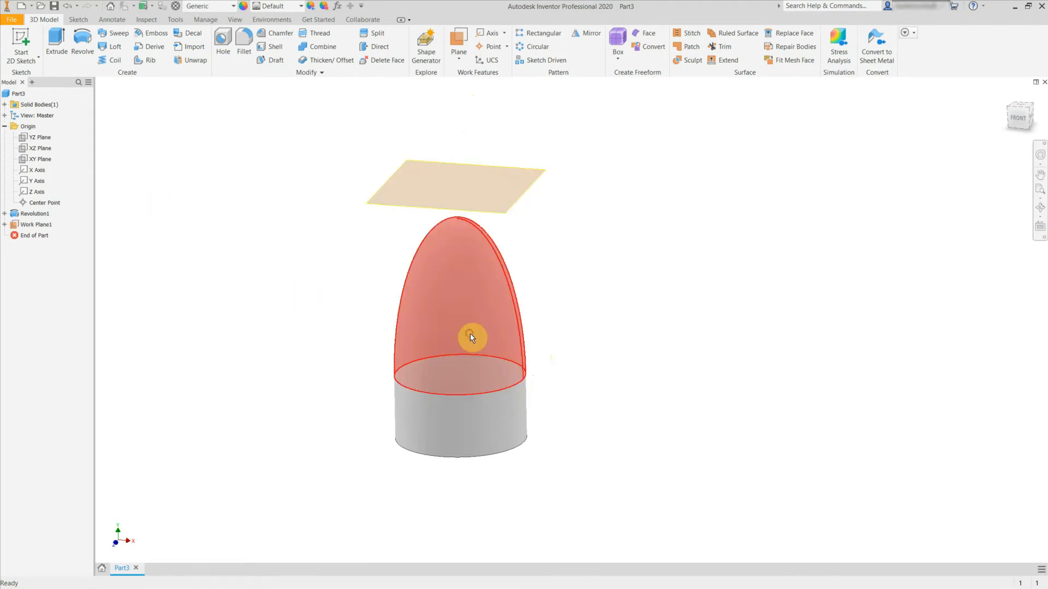
# Sketch a horizontal center-point slot on the offset work plane, centred on the origin, about 67 mm to the arc centre with about 17.5 mm end radius.
pyautogui.click(518, 189)
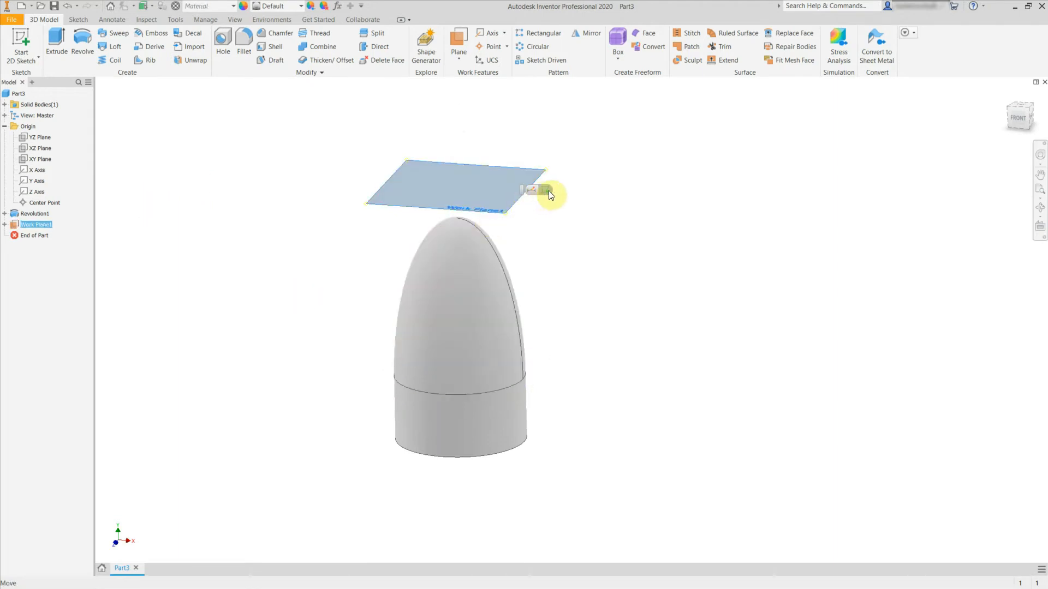
pyautogui.click(548, 192)
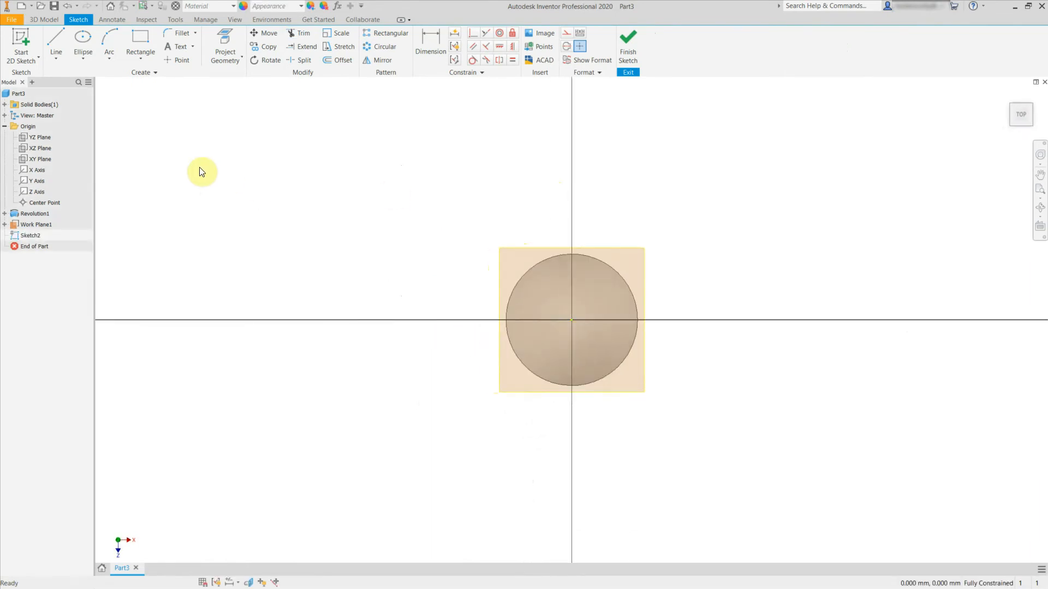
pyautogui.click(139, 61)
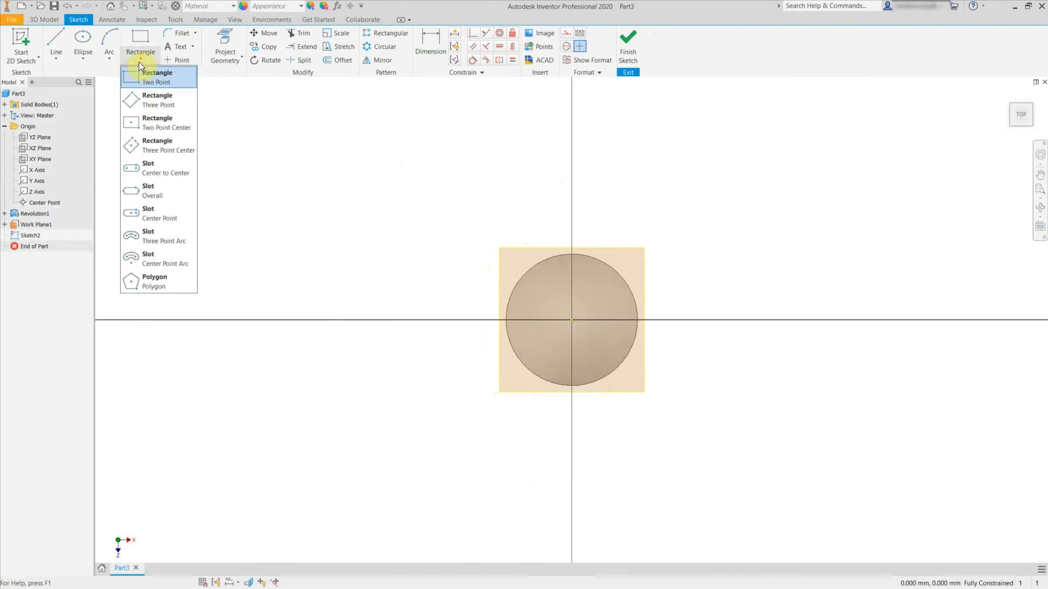
pyautogui.click(142, 214)
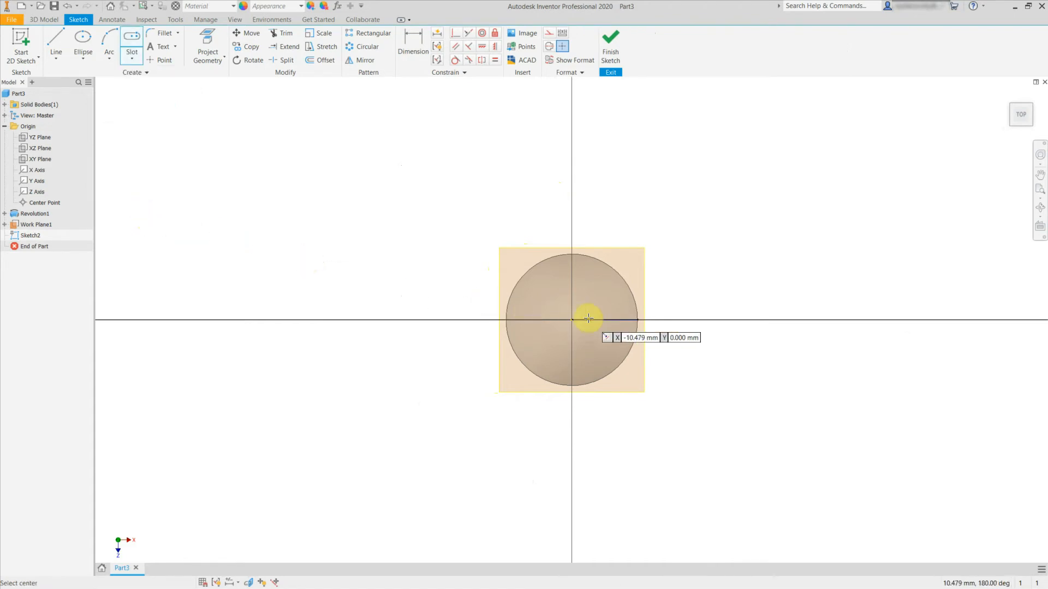
pyautogui.click(570, 321)
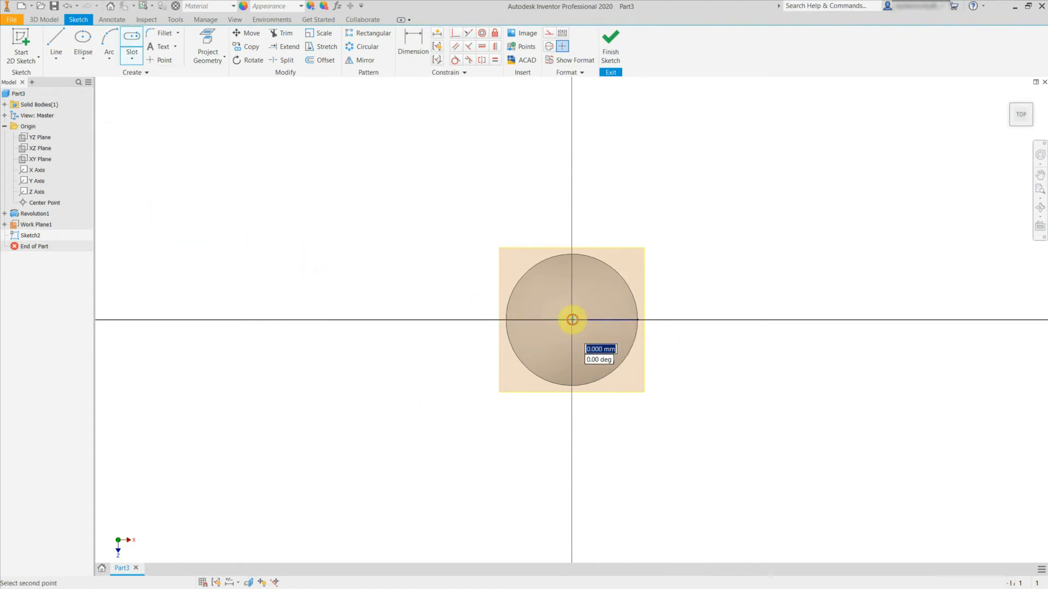
pyautogui.click(680, 321)
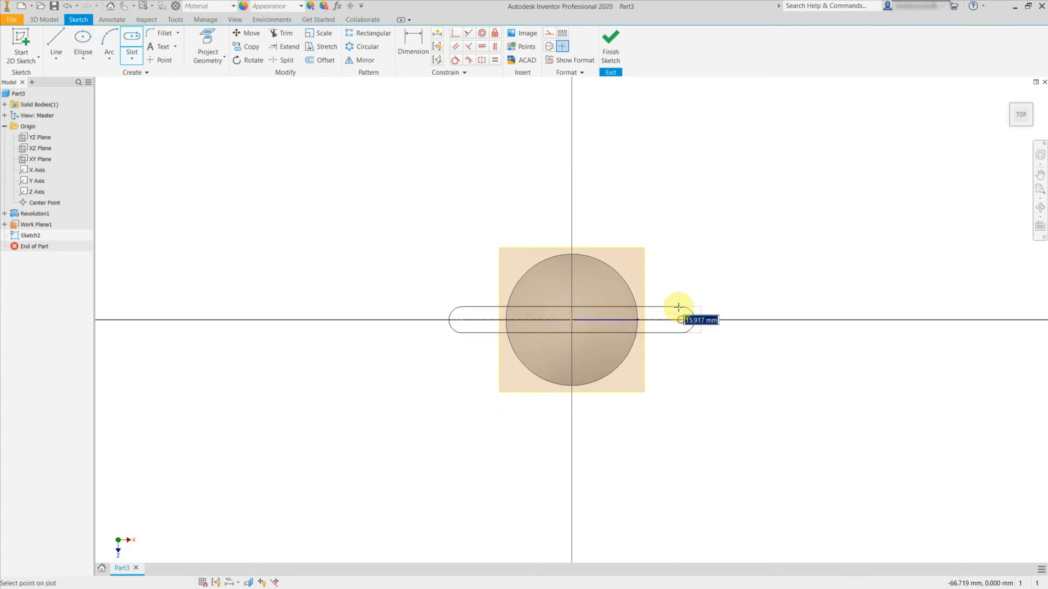
pyautogui.click(676, 291)
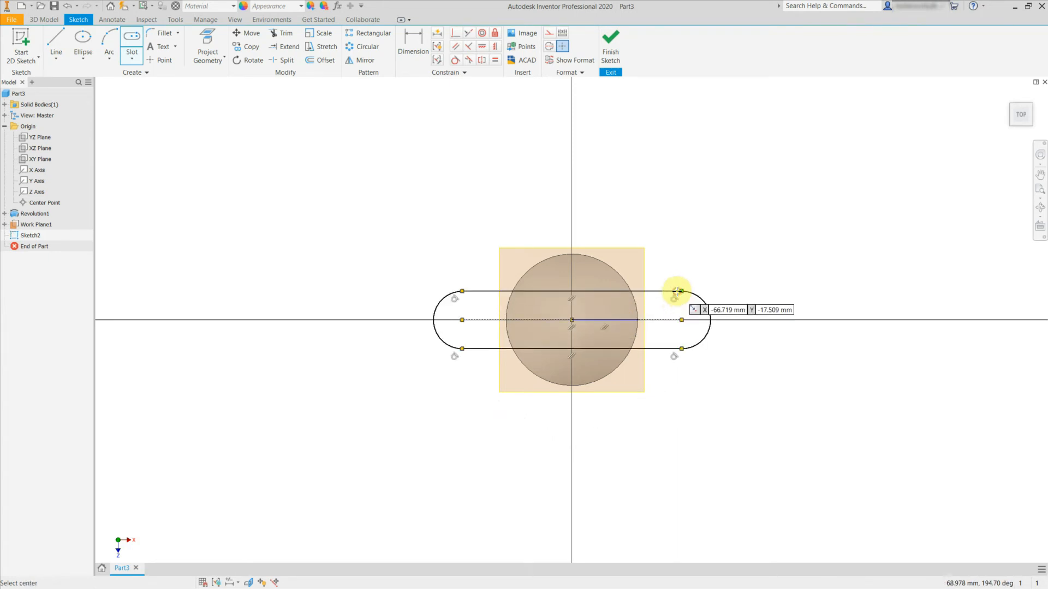
pyautogui.press('Escape')
# Dimension the slot's end arc with a radius of 15 mm.
pyautogui.click(416, 37)
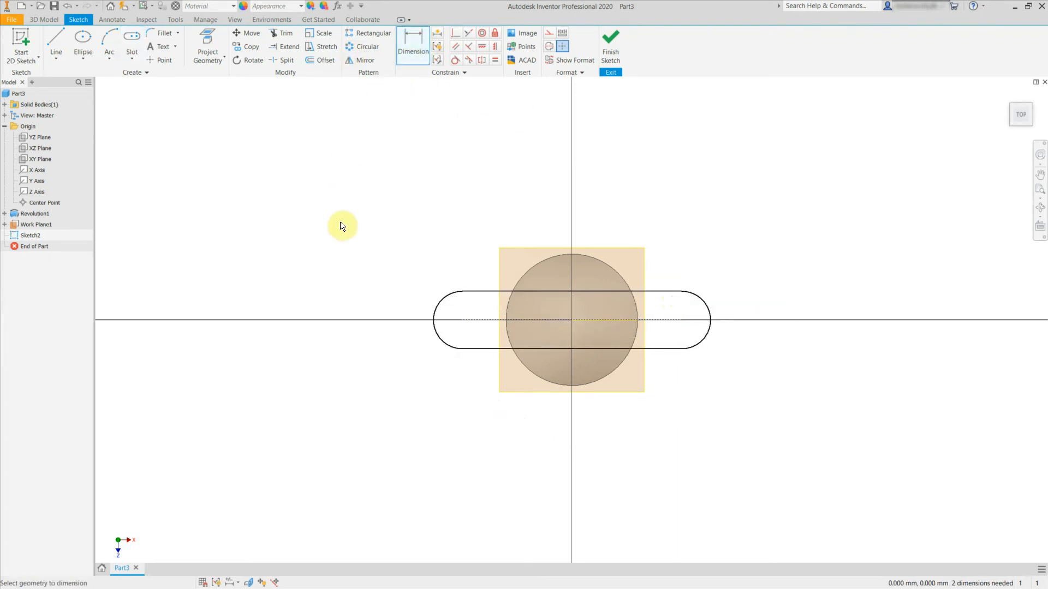
pyautogui.click(705, 307)
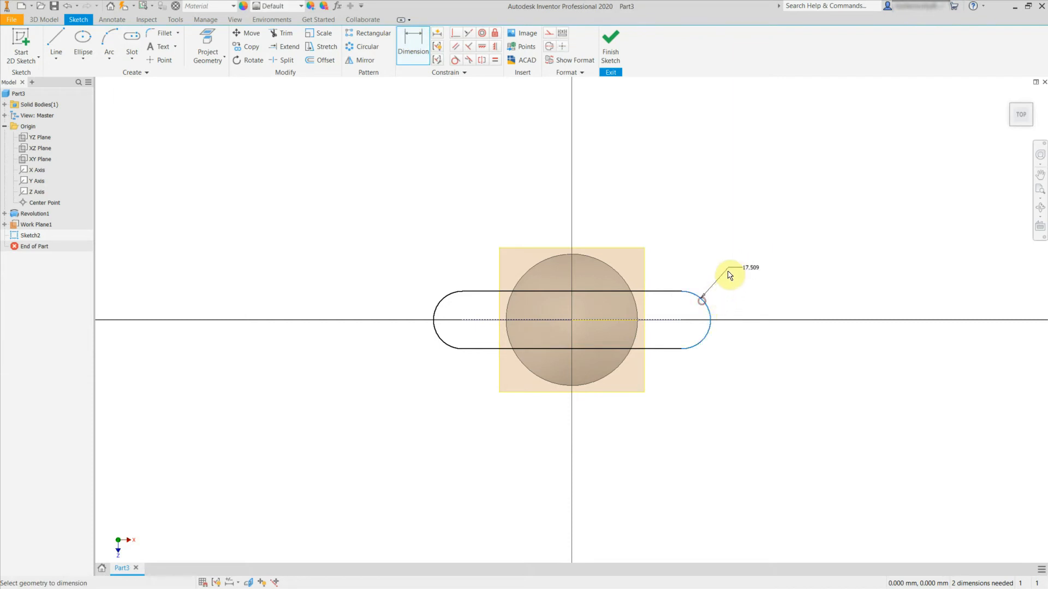
pyautogui.click(732, 263)
pyautogui.write('15')
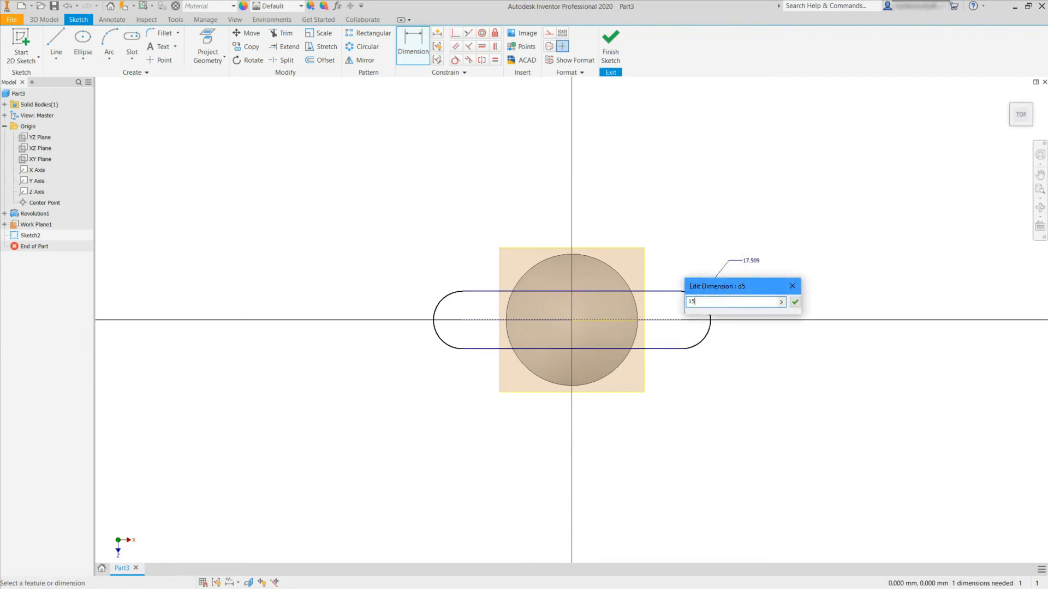
pyautogui.press('Return')
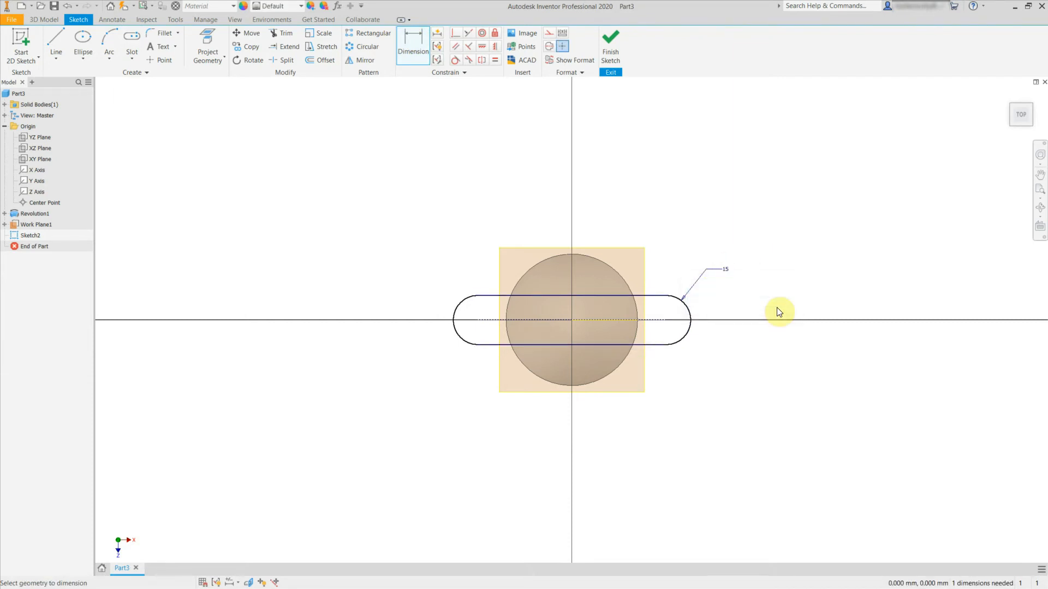
# Dimension the distance from the origin to the slot's arc centre as 50 mm and finish the sketch.
pyautogui.click(667, 321)
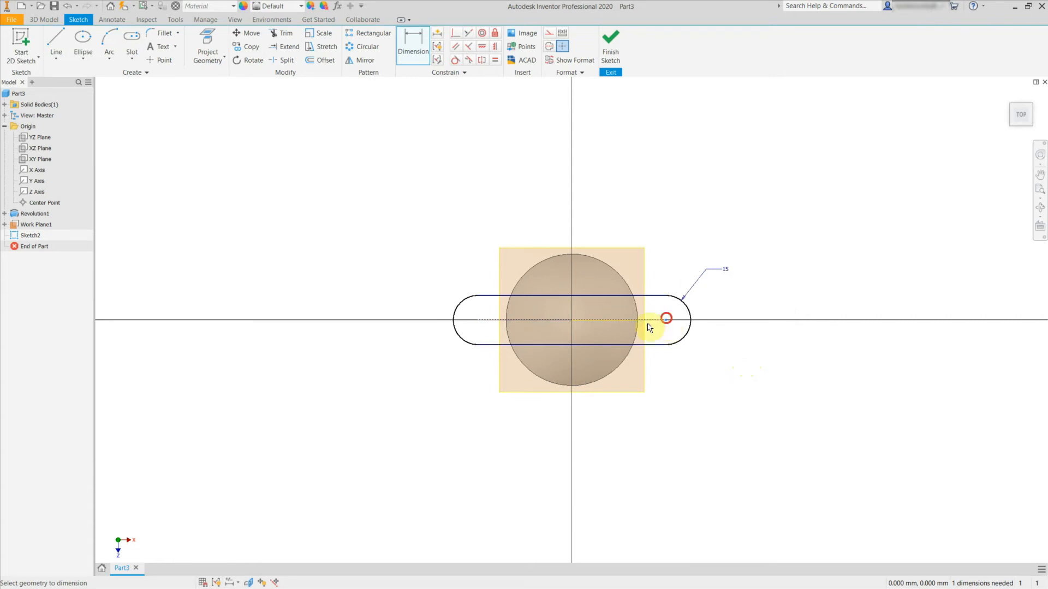
pyautogui.click(569, 321)
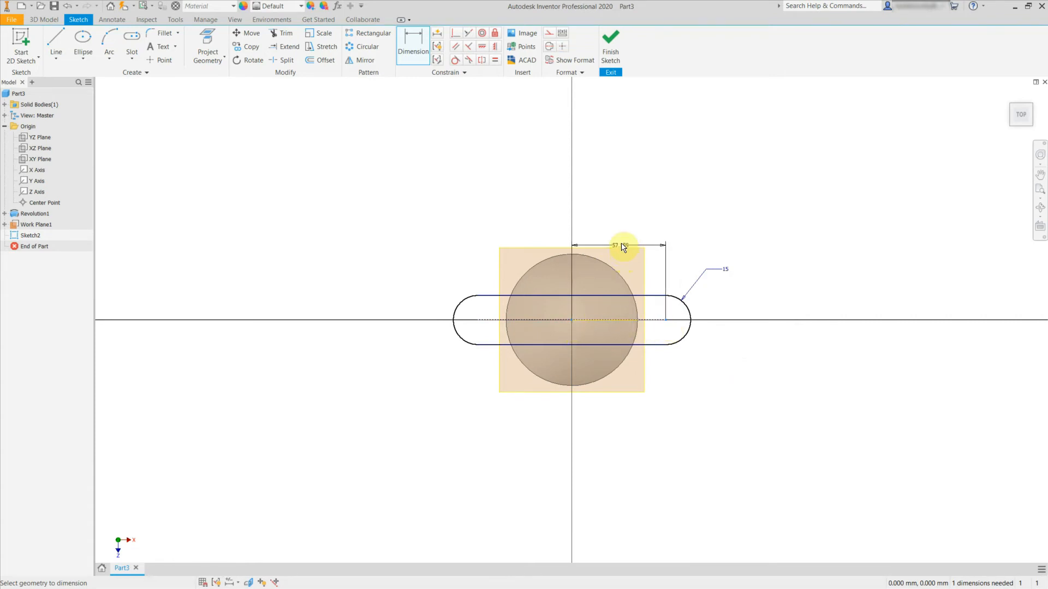
pyautogui.click(624, 209)
pyautogui.write('50')
pyautogui.press('Return')
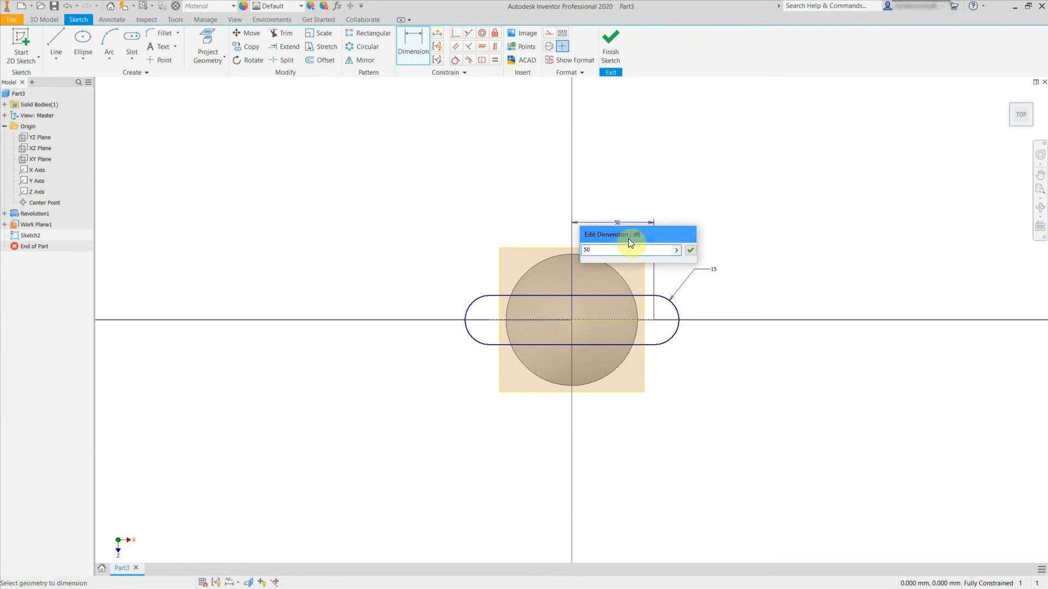
pyautogui.press('Escape')
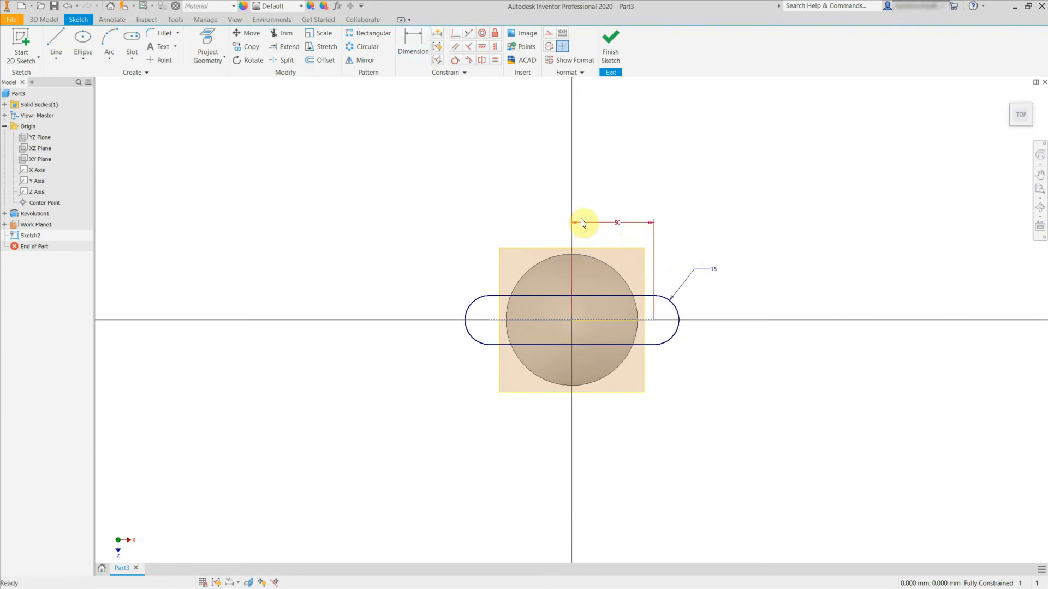
pyautogui.click(611, 34)
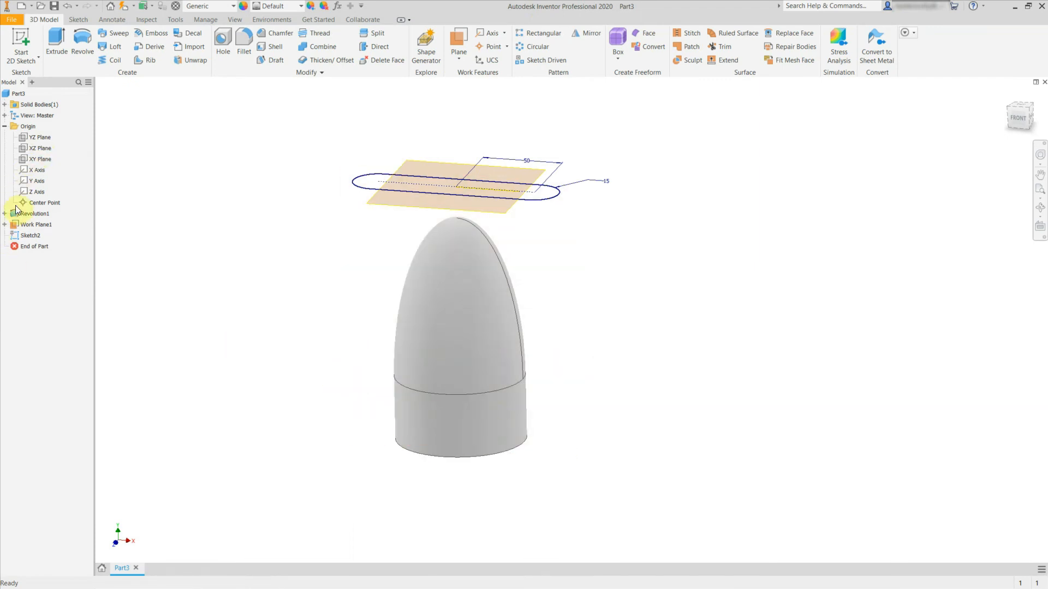
# Create a sketch on the XZ plane, project the circular edge between dome and cylinder into it, and finish the sketch.
pyautogui.click(24, 149)
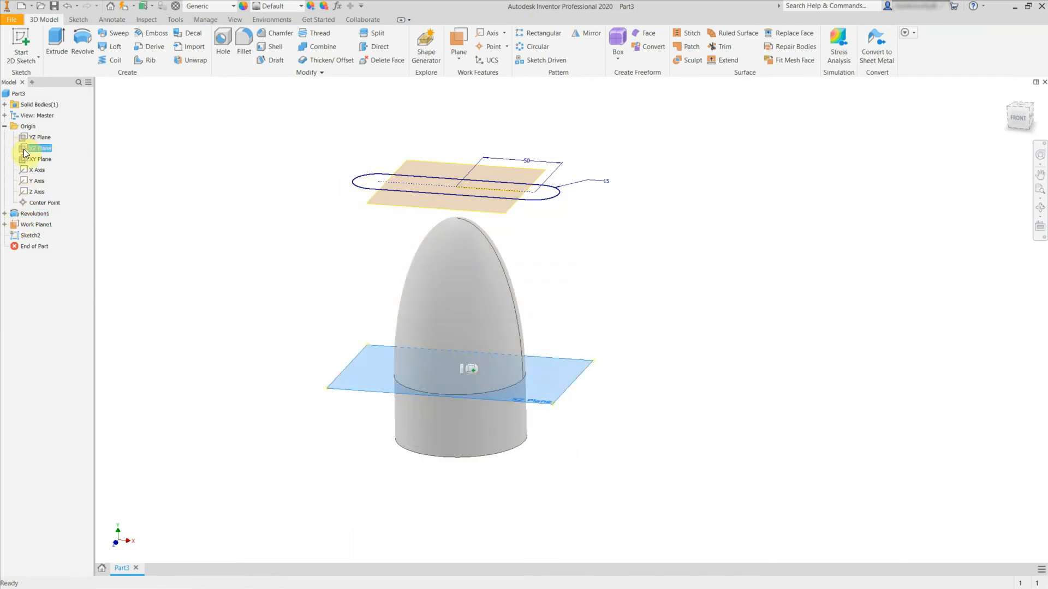
pyautogui.click(472, 369)
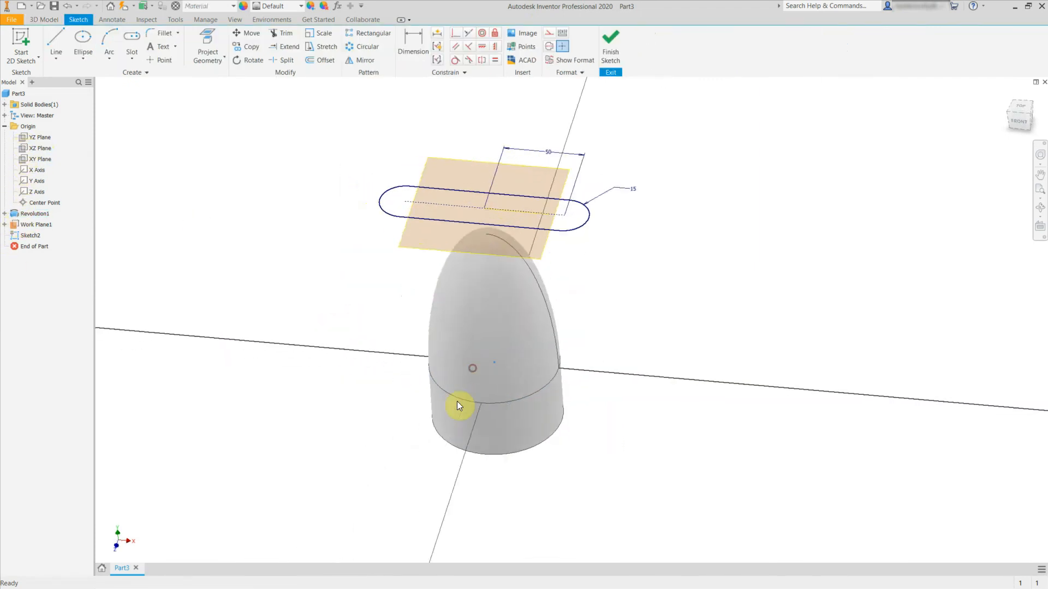
pyautogui.keyDown('shift'); pyautogui.moveTo(423, 374); pyautogui.dragTo(419, 287, button='middle'); pyautogui.keyUp('shift')
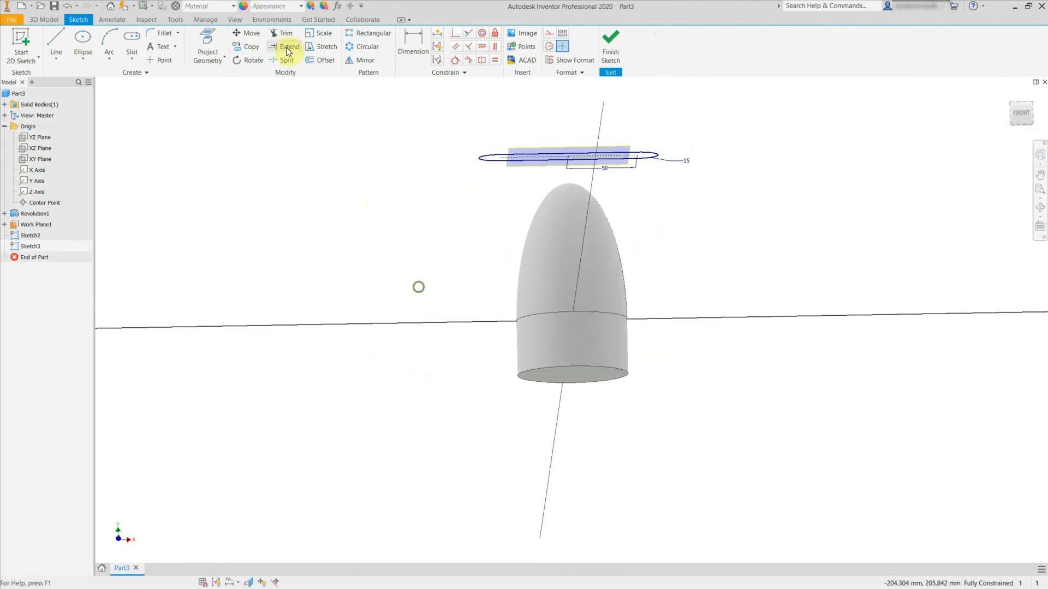
pyautogui.click(204, 52)
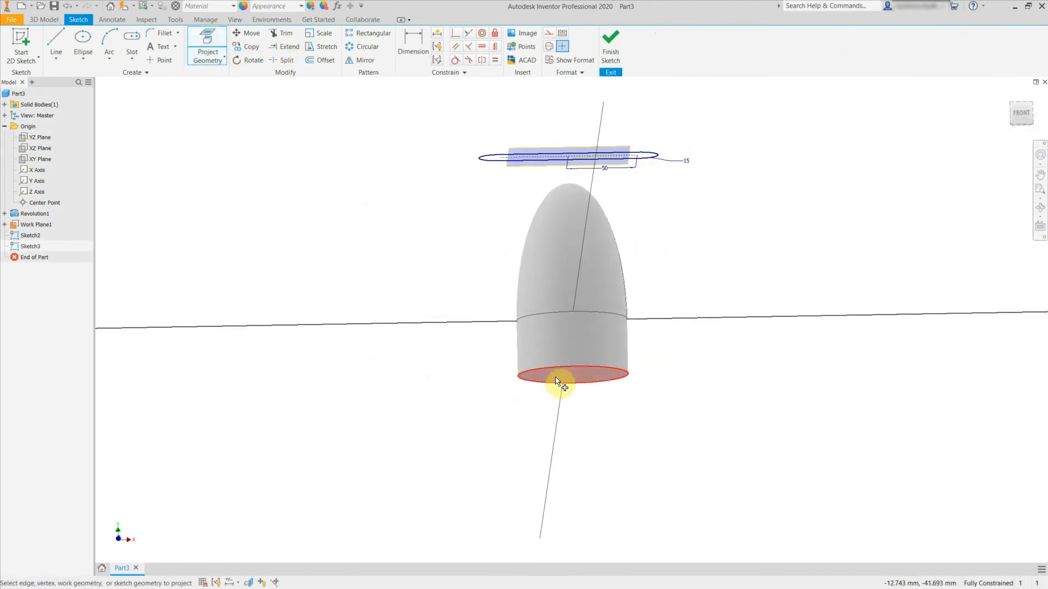
pyautogui.keyDown('shift'); pyautogui.moveTo(556, 368); pyautogui.dragTo(496, 343, button='middle'); pyautogui.keyUp('shift')
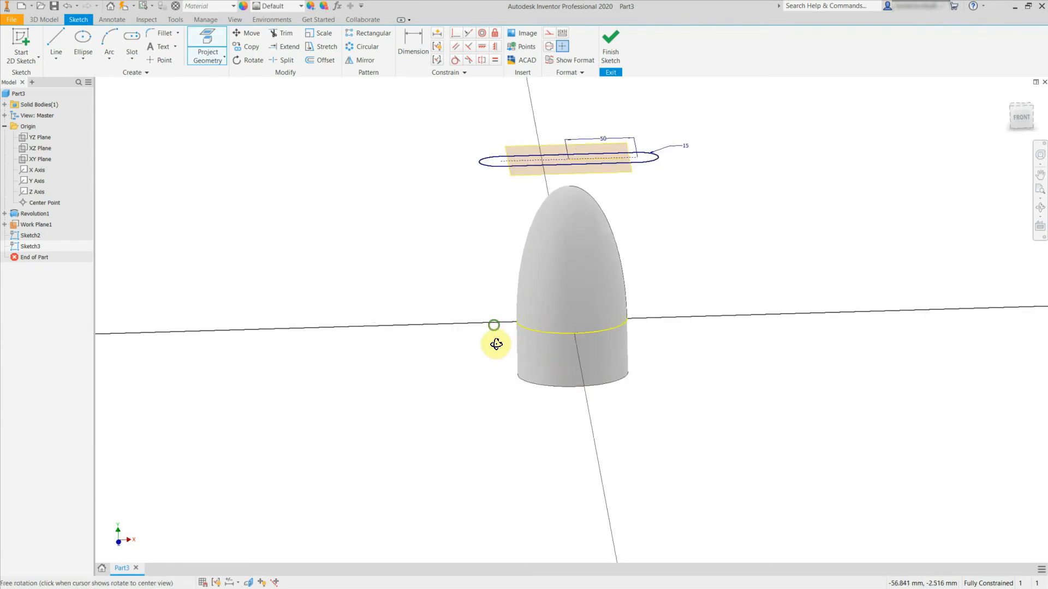
pyautogui.click(576, 340)
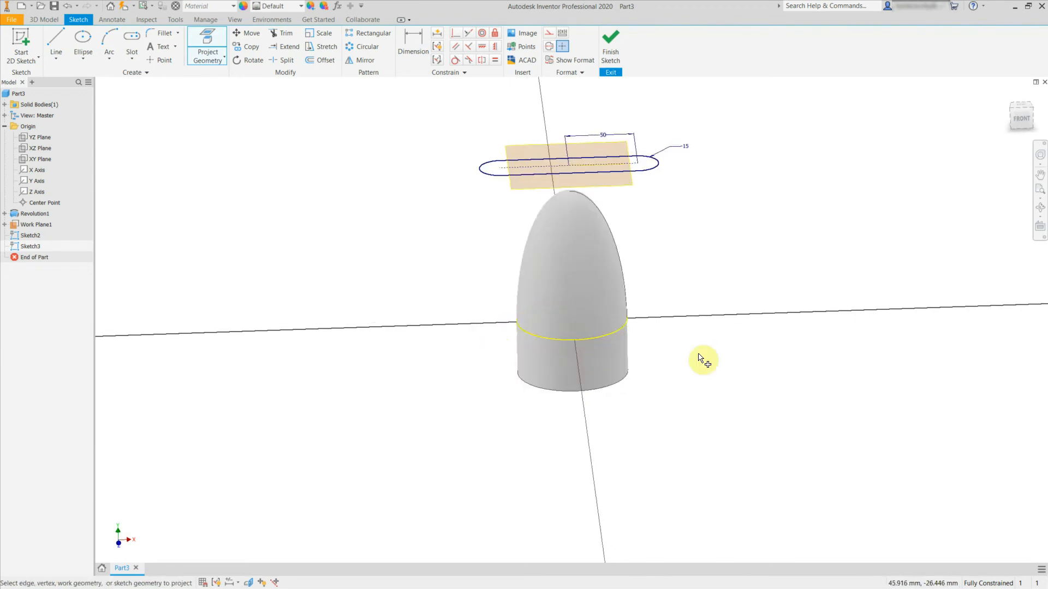
pyautogui.click(610, 42)
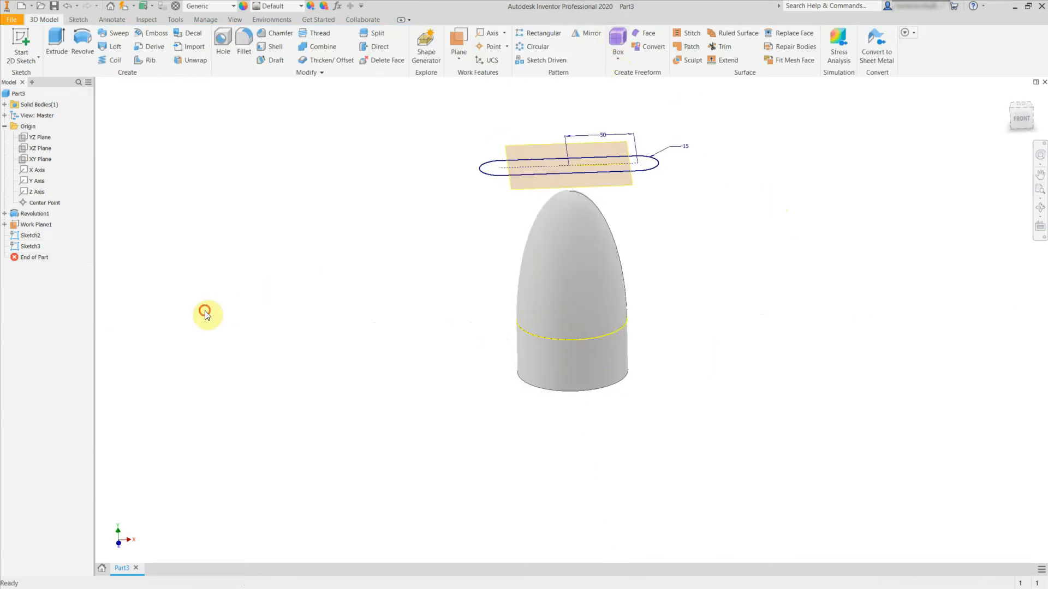
# Loft a solid from the slot sketch on the offset work plane to the circle sketch at the base of the dome.
pyautogui.click(23, 237)
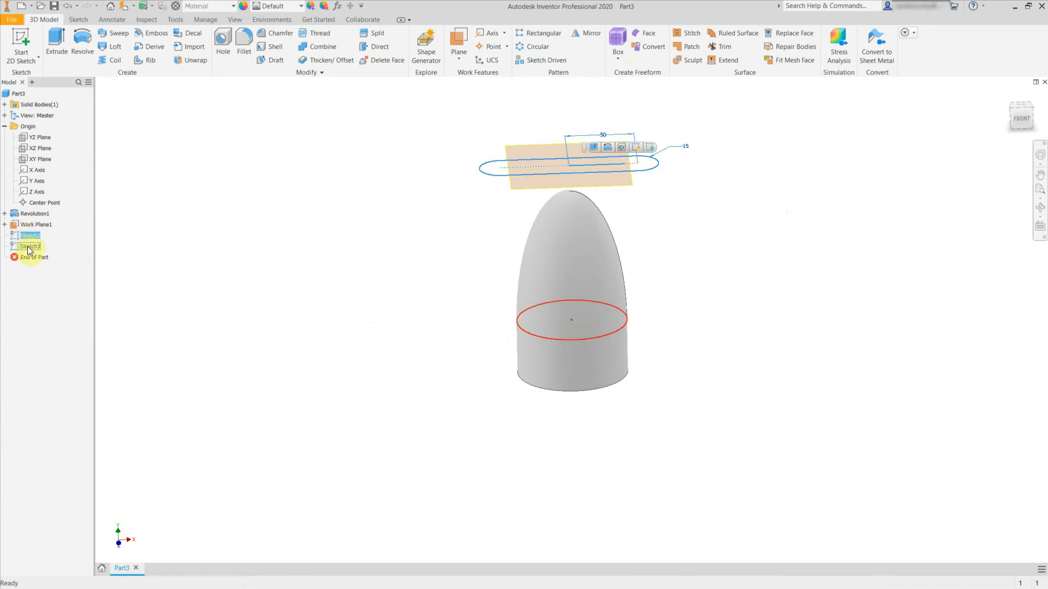
pyautogui.keyDown('ctrl'); pyautogui.click(28, 247); pyautogui.keyUp('ctrl')
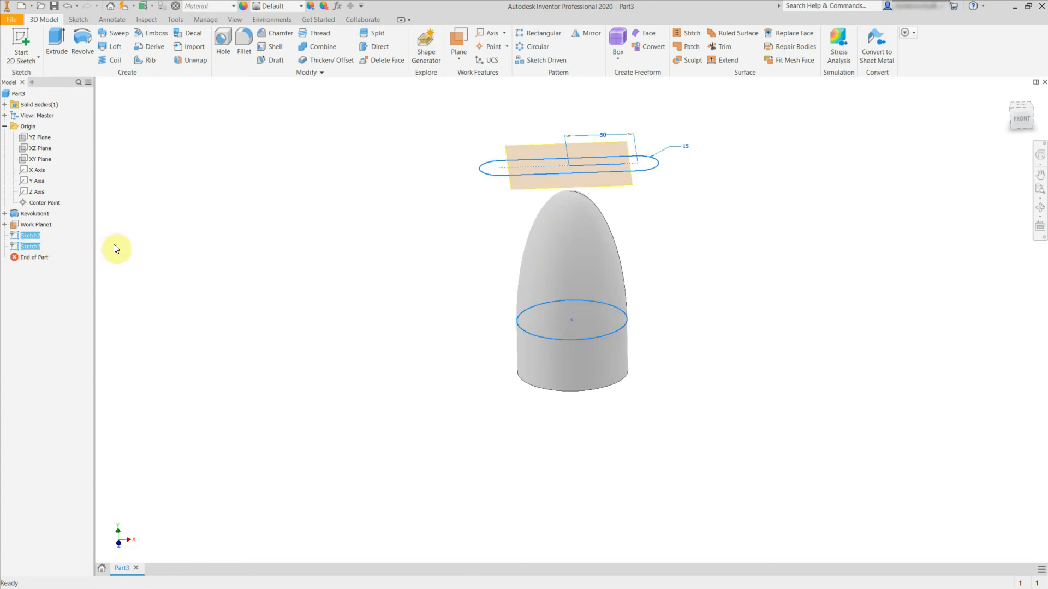
pyautogui.click(116, 47)
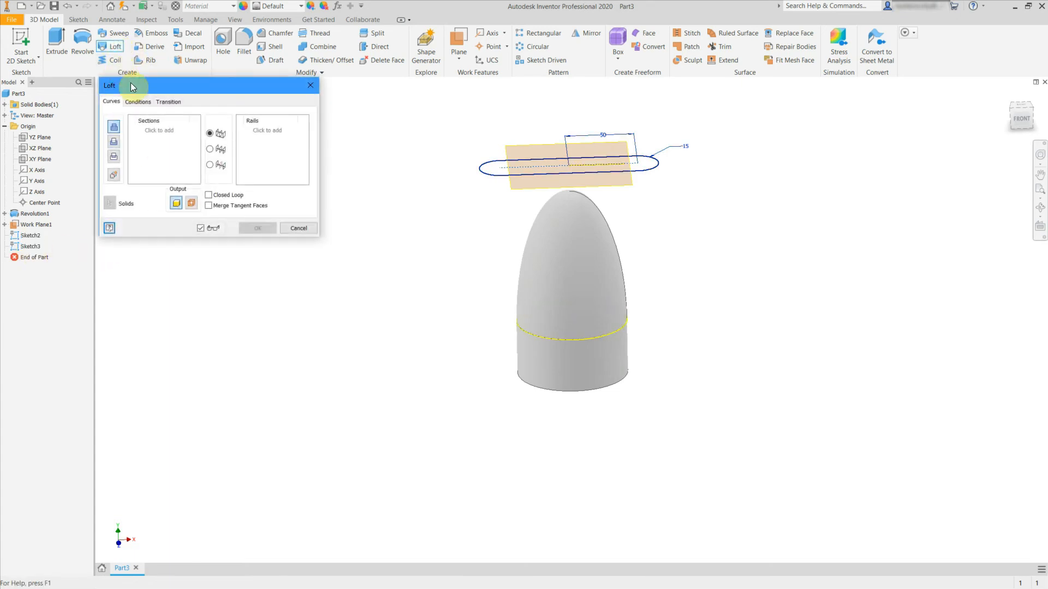
pyautogui.click(497, 179)
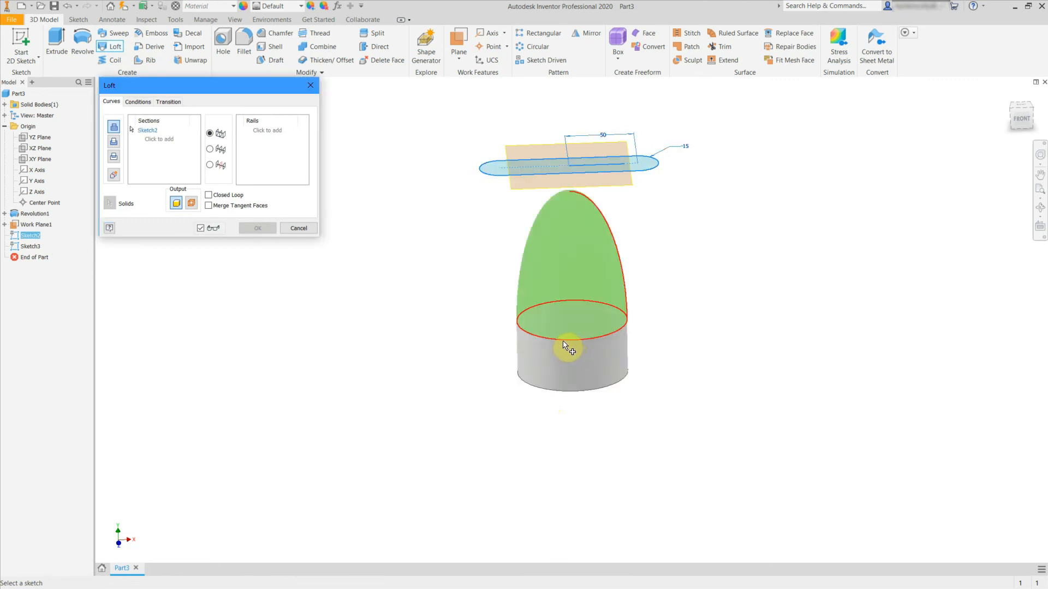
pyautogui.click(30, 247)
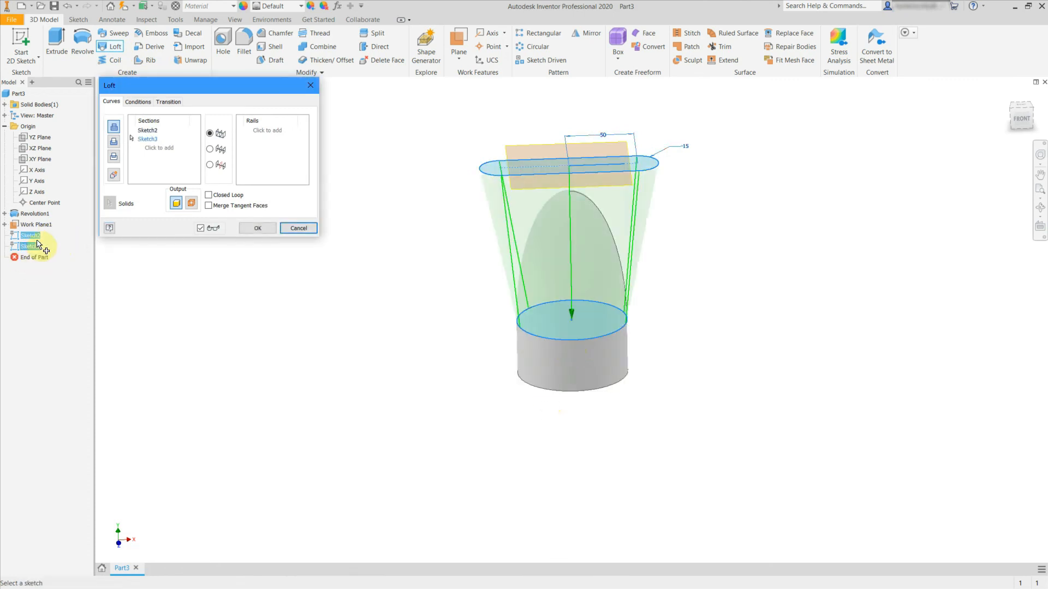
pyautogui.click(253, 227)
pyautogui.keyDown('shift'); pyautogui.moveTo(352, 252); pyautogui.dragTo(278, 269, button='middle'); pyautogui.keyUp('shift')
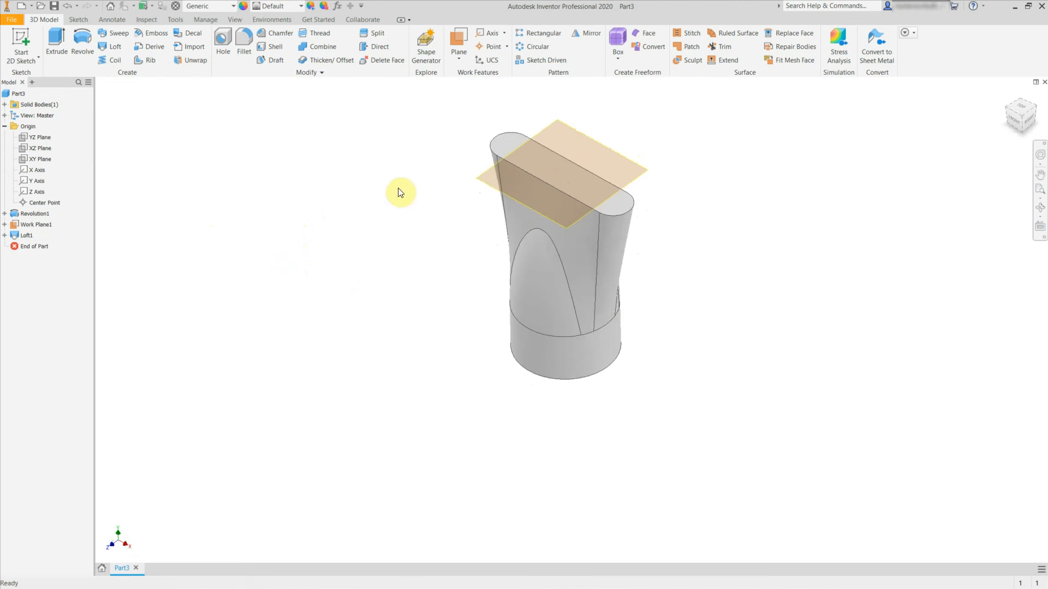
pyautogui.moveTo(451, 185)
pyautogui.keyDown('shift'); pyautogui.mouseDown(button='middle')
pyautogui.moveTo(419, 205)
pyautogui.moveTo(418, 102)
pyautogui.moveTo(443, 188)
pyautogui.mouseUp(button='middle'); pyautogui.keyUp('shift')
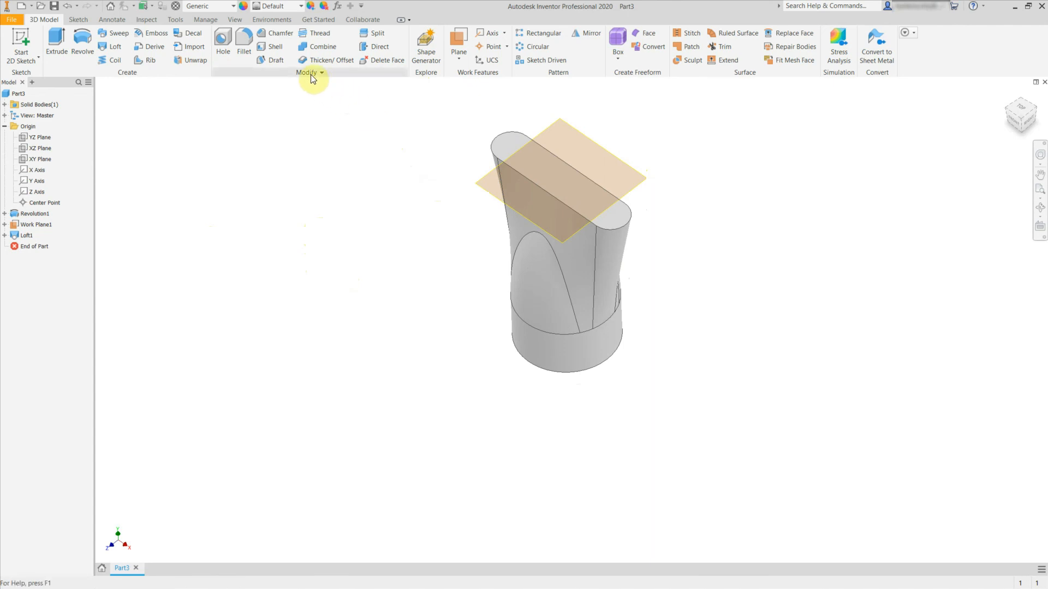
# Shell the body with a 2 mm wall thickness, removing the slot-shaped top face and the circular bottom face.
pyautogui.click(270, 47)
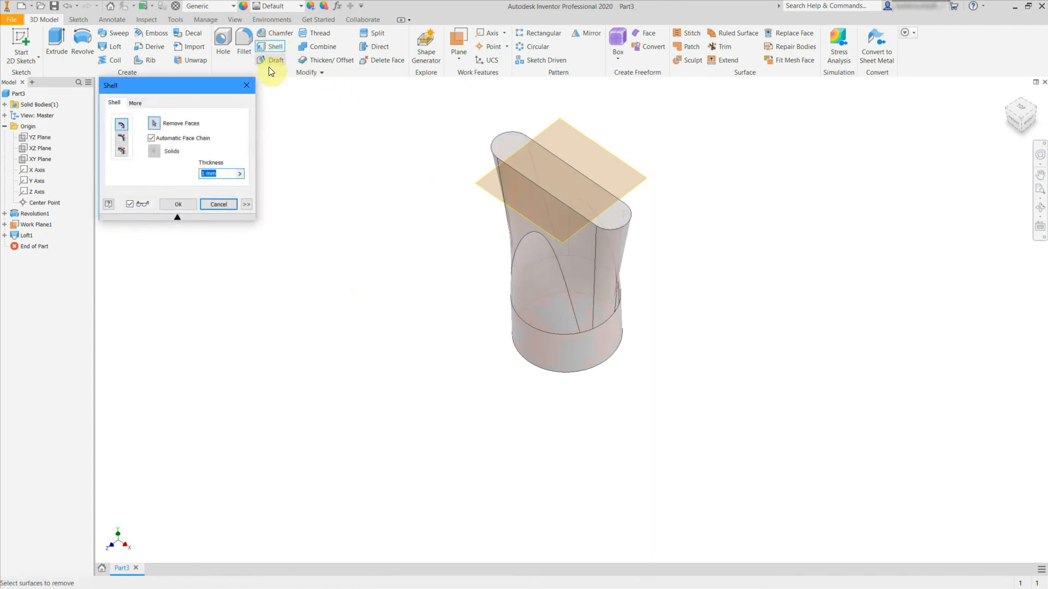
pyautogui.write('2')
pyautogui.click(585, 188)
pyautogui.keyDown('shift'); pyautogui.moveTo(340, 338); pyautogui.dragTo(343, 243, button='middle'); pyautogui.keyUp('shift')
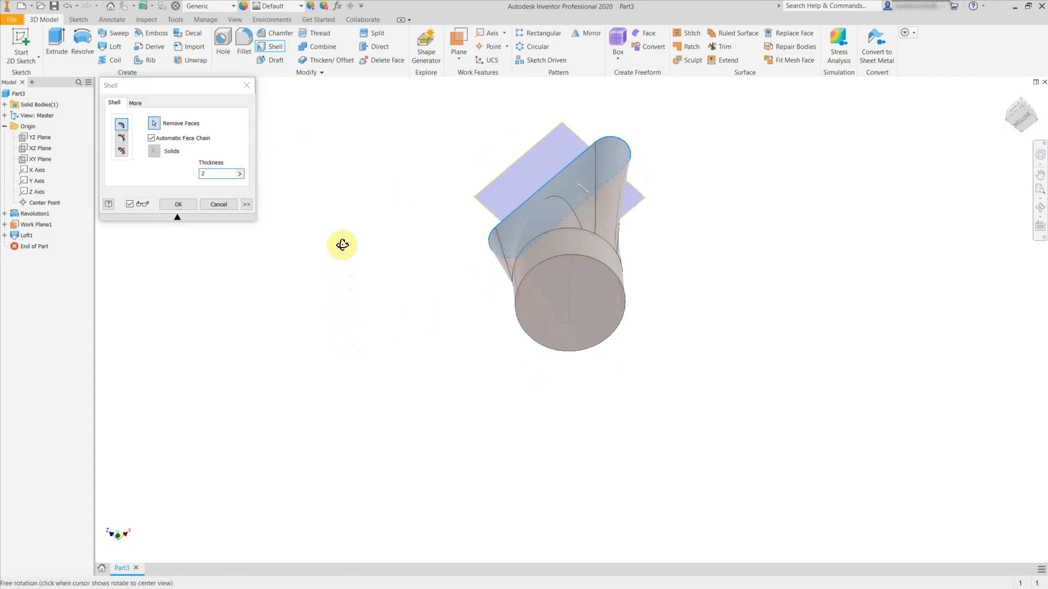
pyautogui.click(568, 305)
pyautogui.keyDown('shift'); pyautogui.moveTo(304, 170); pyautogui.dragTo(400, 241, button='middle'); pyautogui.keyUp('shift')
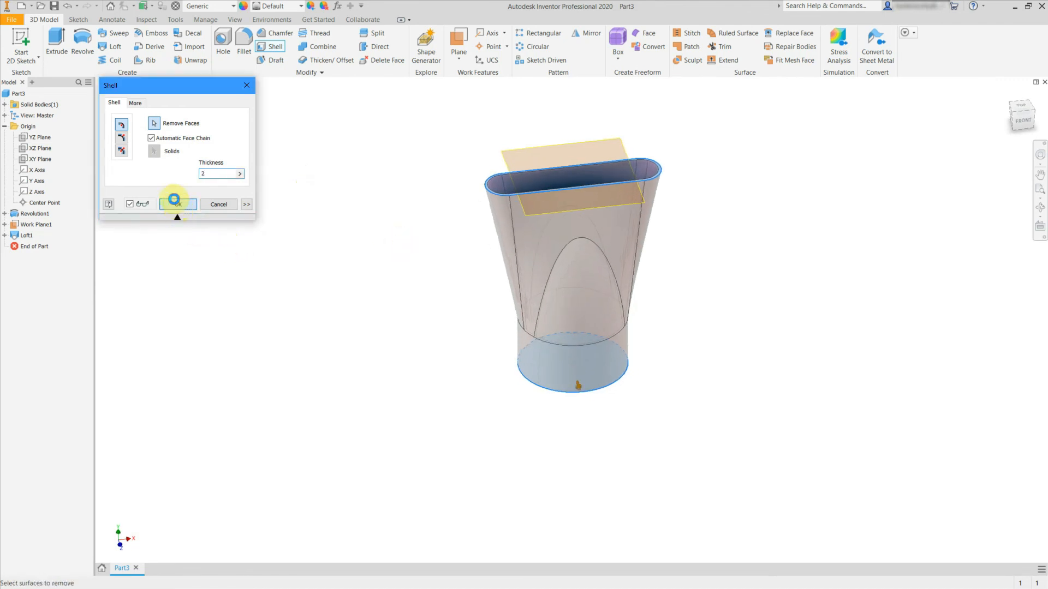
pyautogui.click(173, 200)
# Hide the offset work plane at the upper end of the shelled body.
pyautogui.click(25, 224)
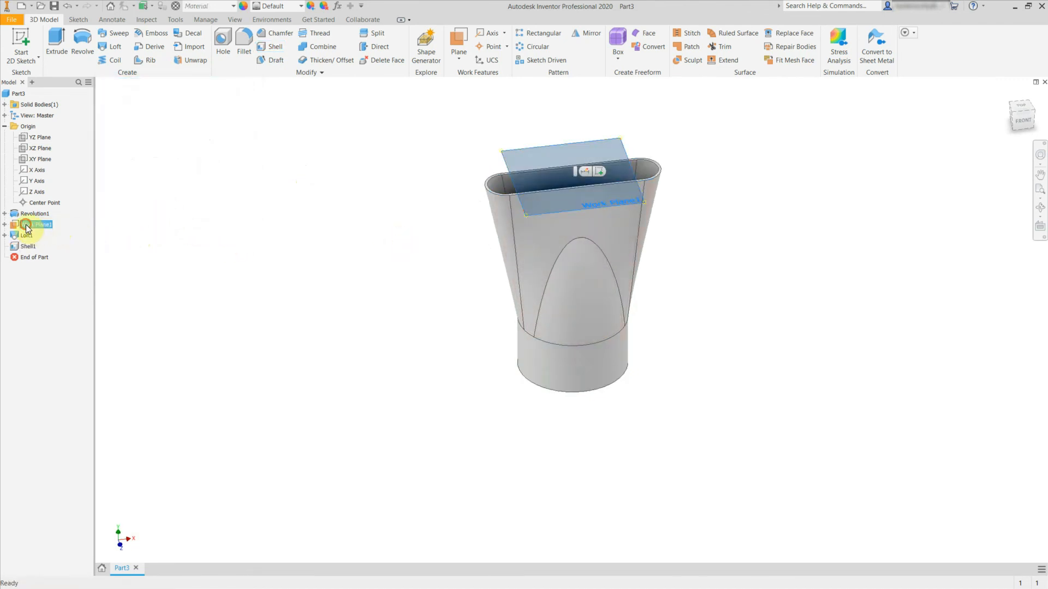
pyautogui.rightClick(25, 225)
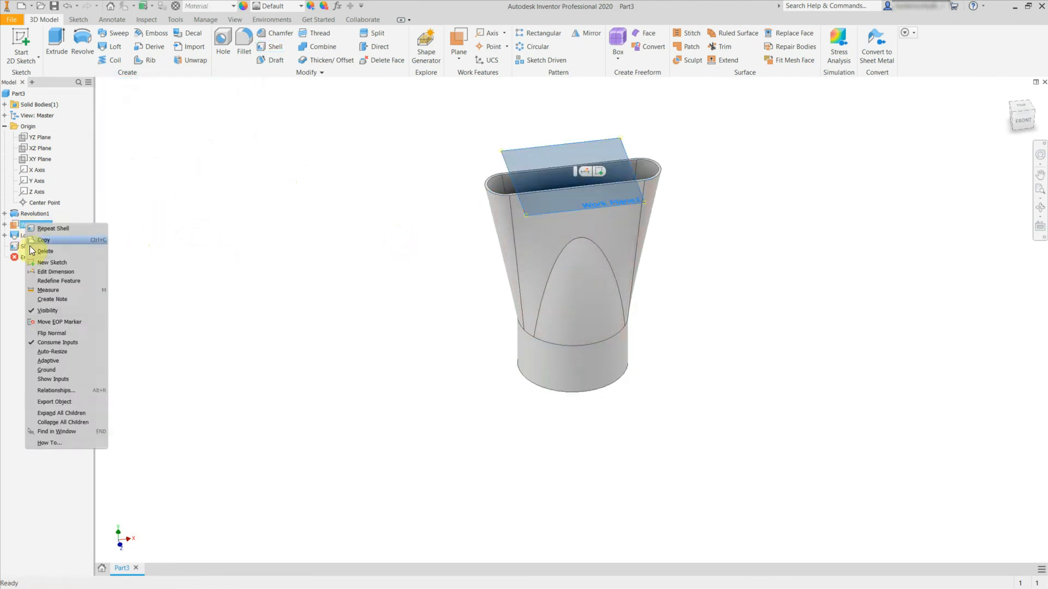
pyautogui.click(56, 310)
pyautogui.keyDown('shift'); pyautogui.moveTo(631, 322); pyautogui.dragTo(540, 363, button='middle'); pyautogui.keyUp('shift')
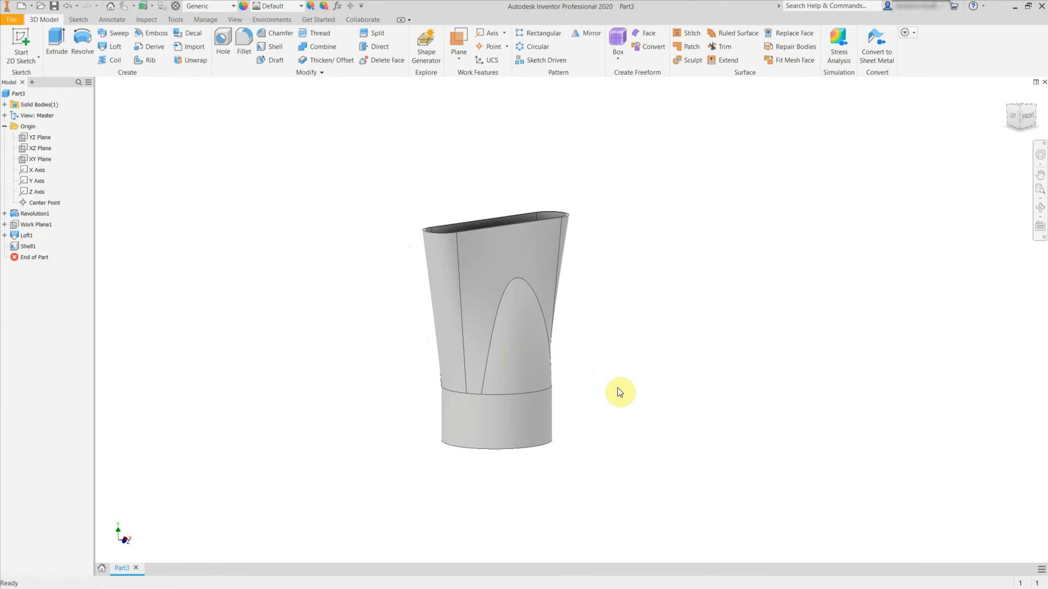